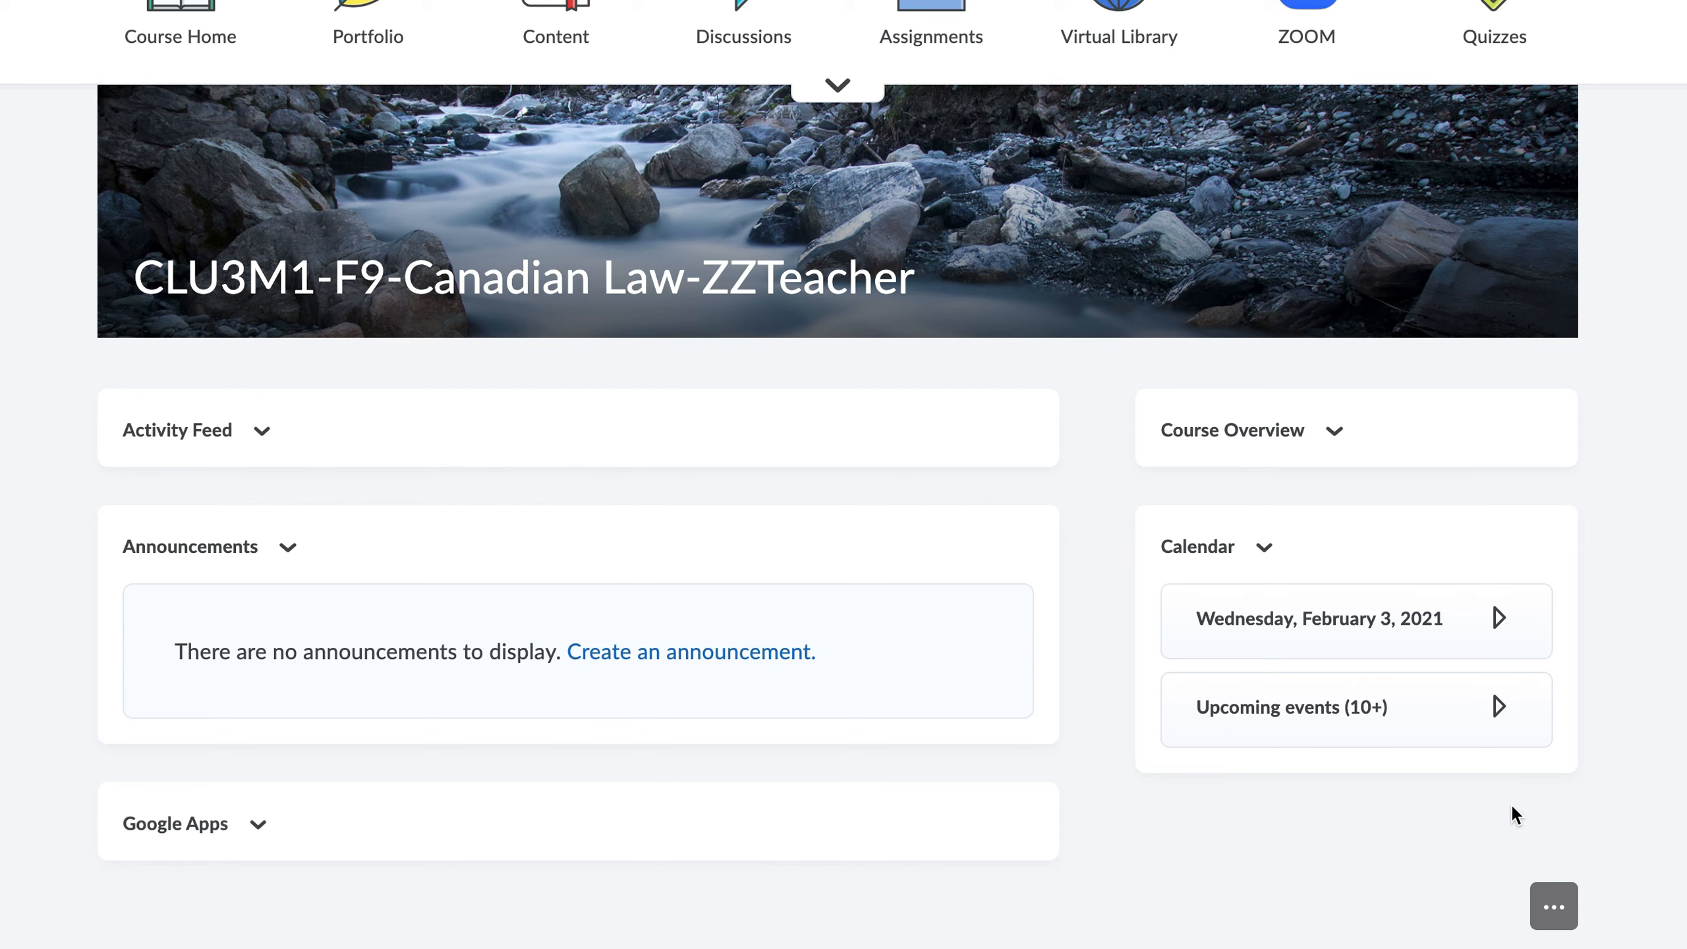
Step: Open the course's homepage management and make a copy of the Course Default homepage
click(1554, 909)
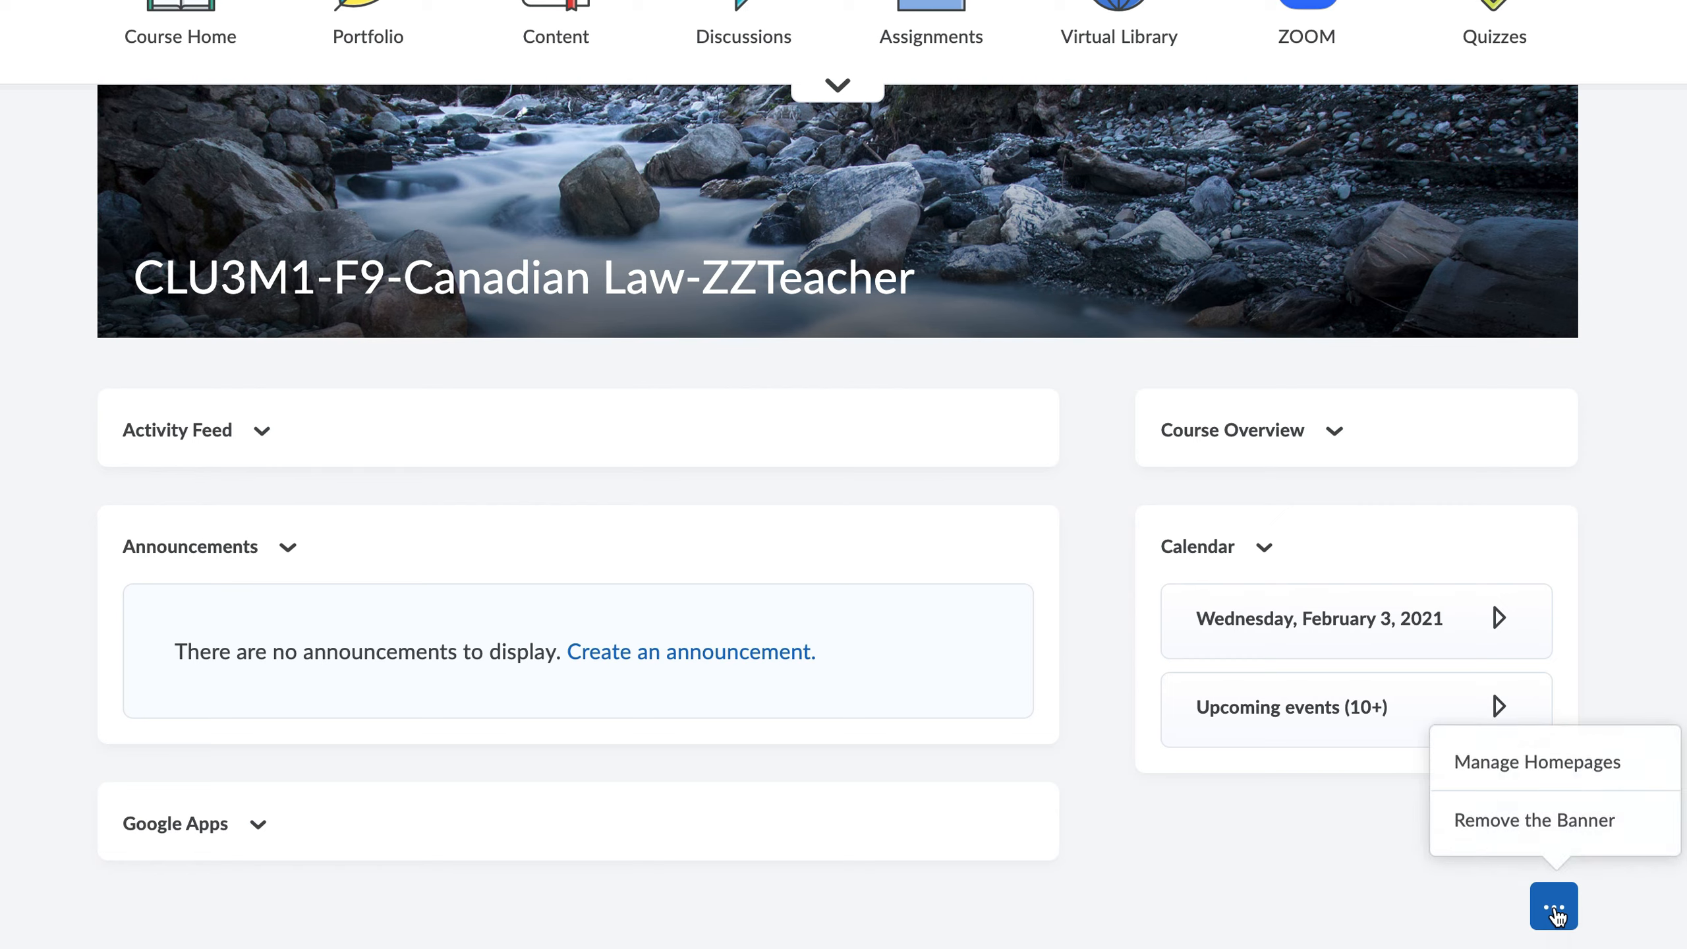
click(1550, 772)
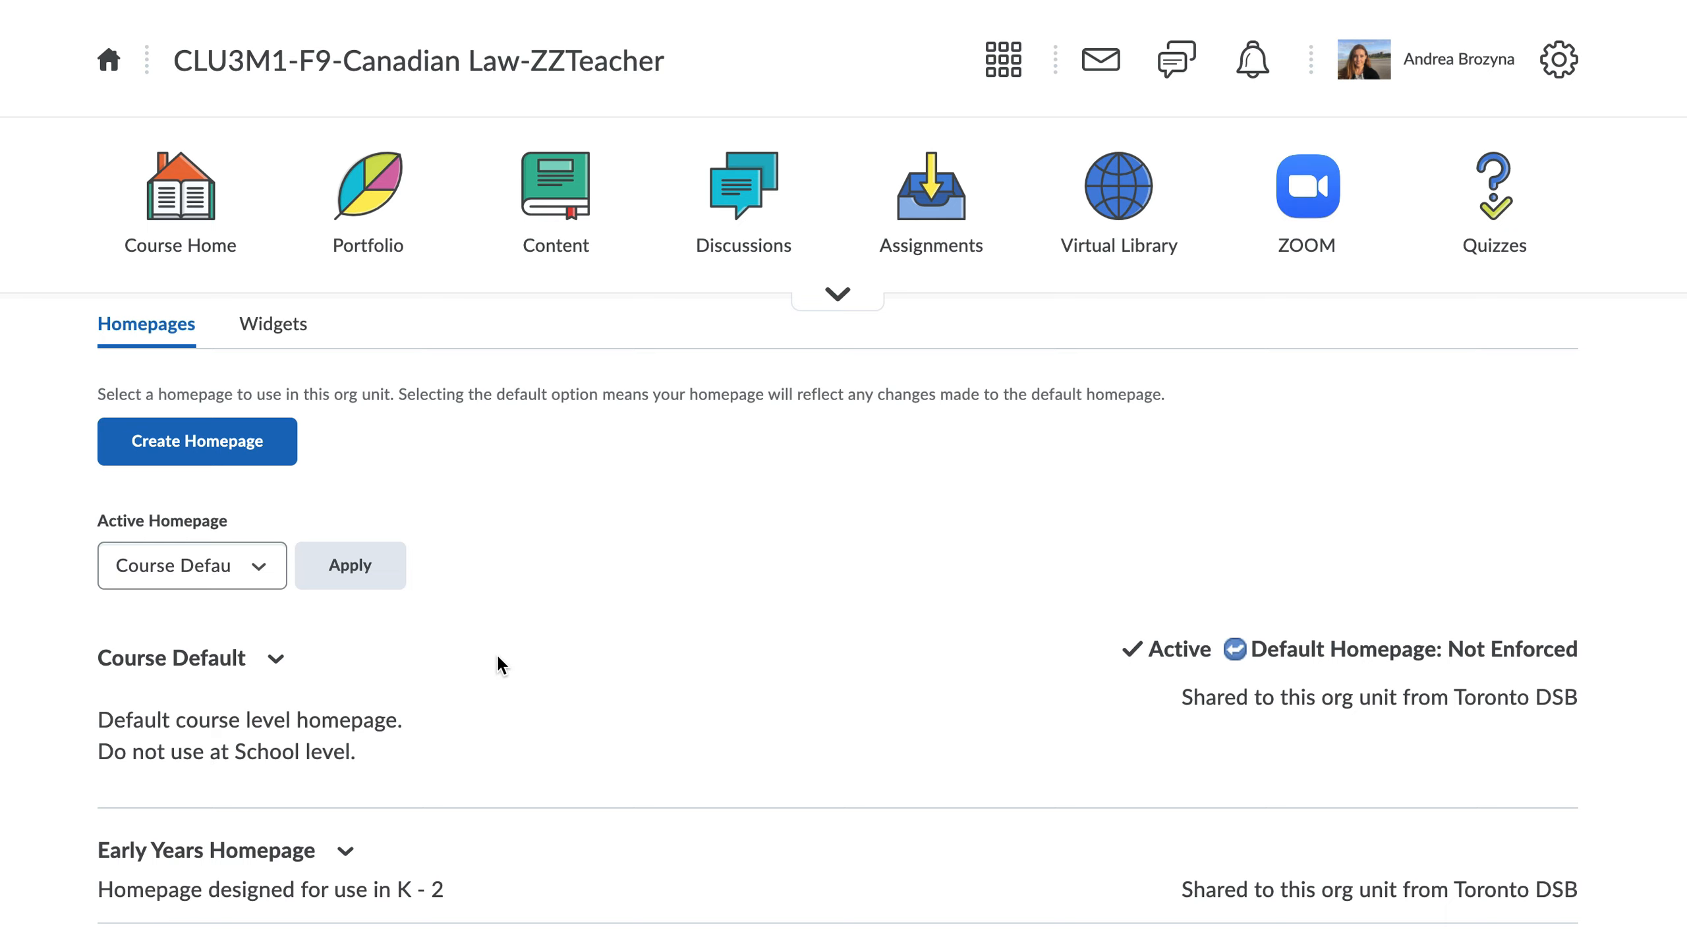
scroll(509, 654, down, 2)
scroll(509, 654, up, 2)
click(275, 659)
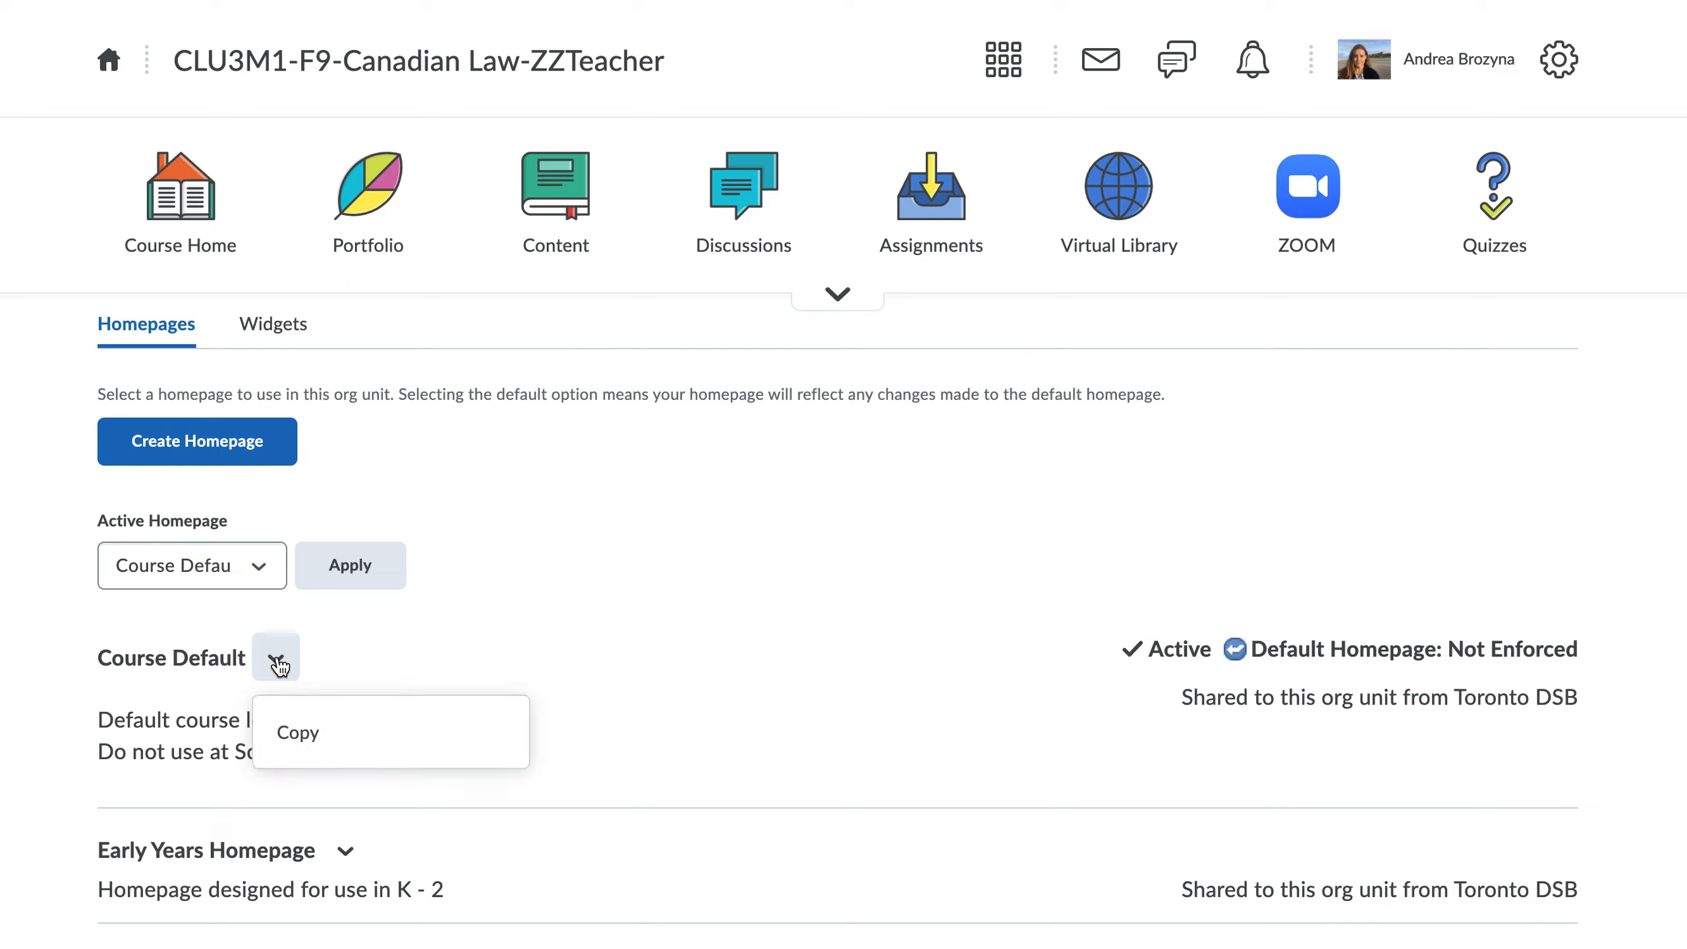
click(294, 736)
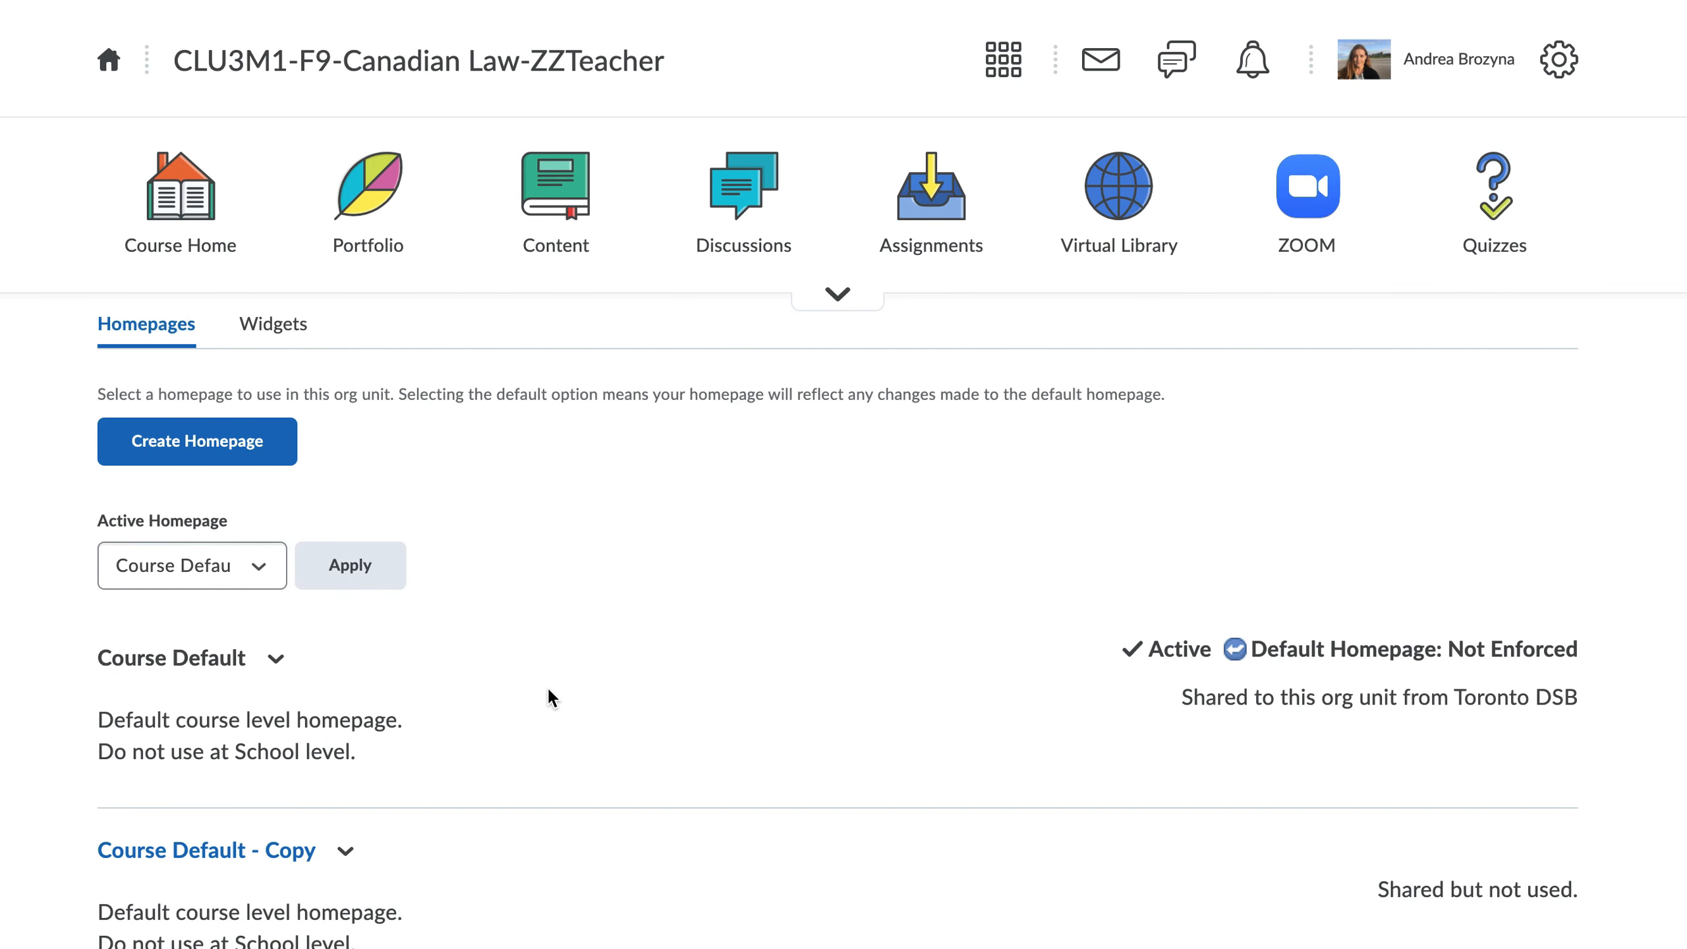
Step: Open the copied homepage for editing, rename it "Course Default - Law" and clear its description
scroll(551, 692, down, 4)
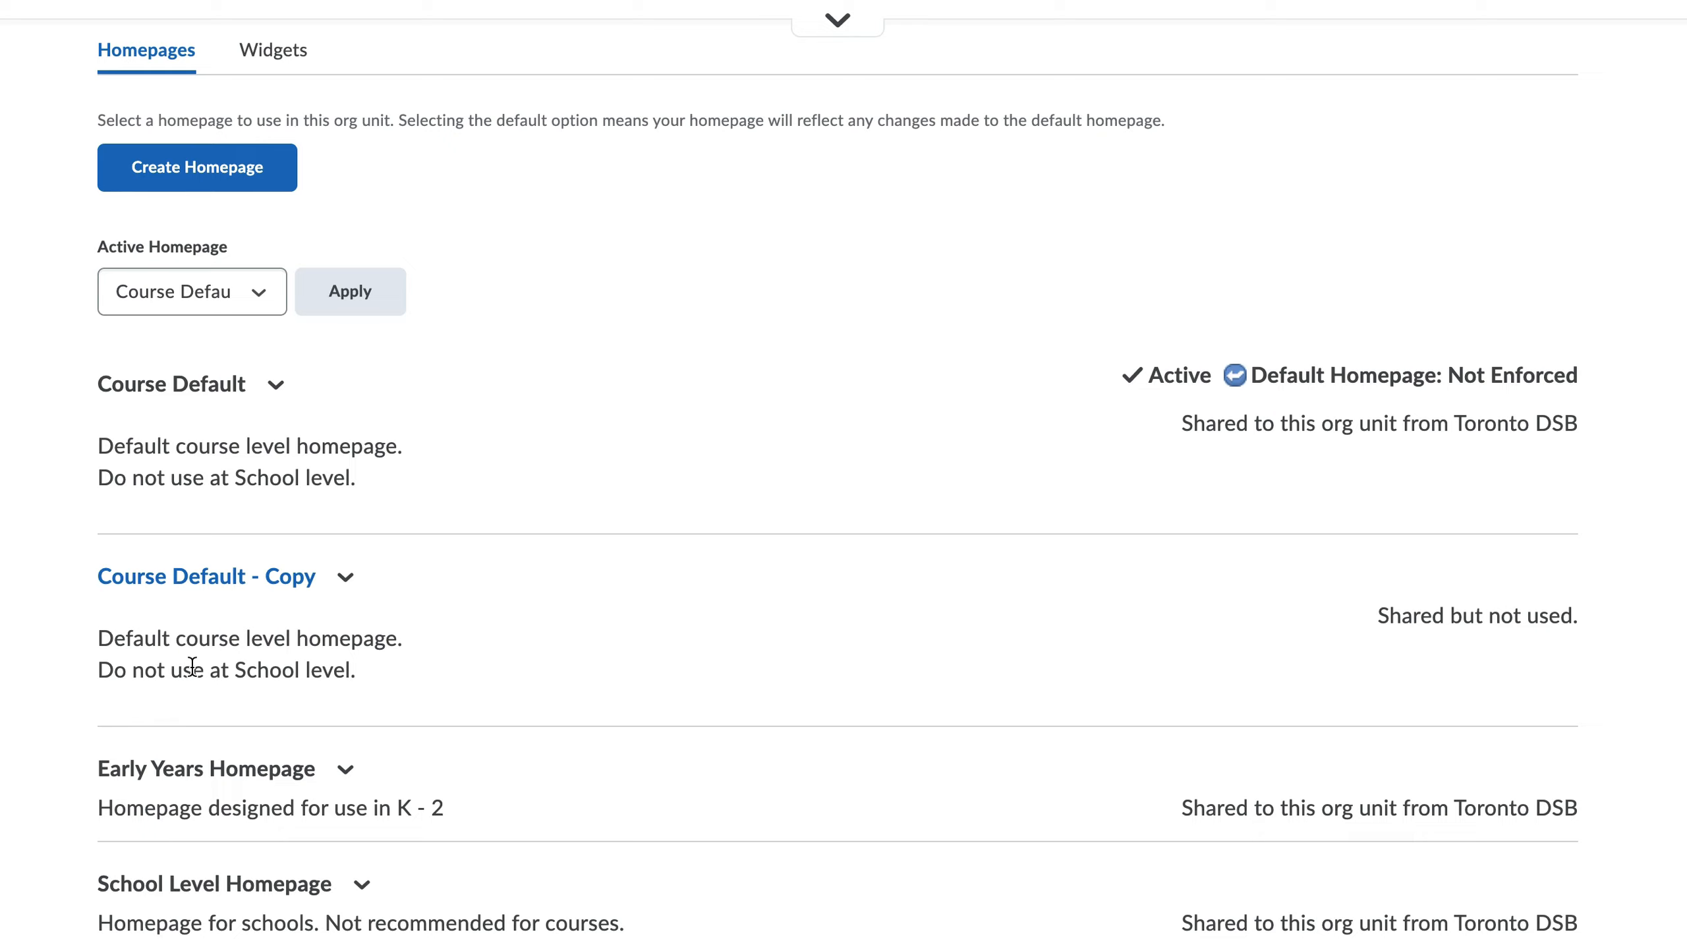
click(206, 582)
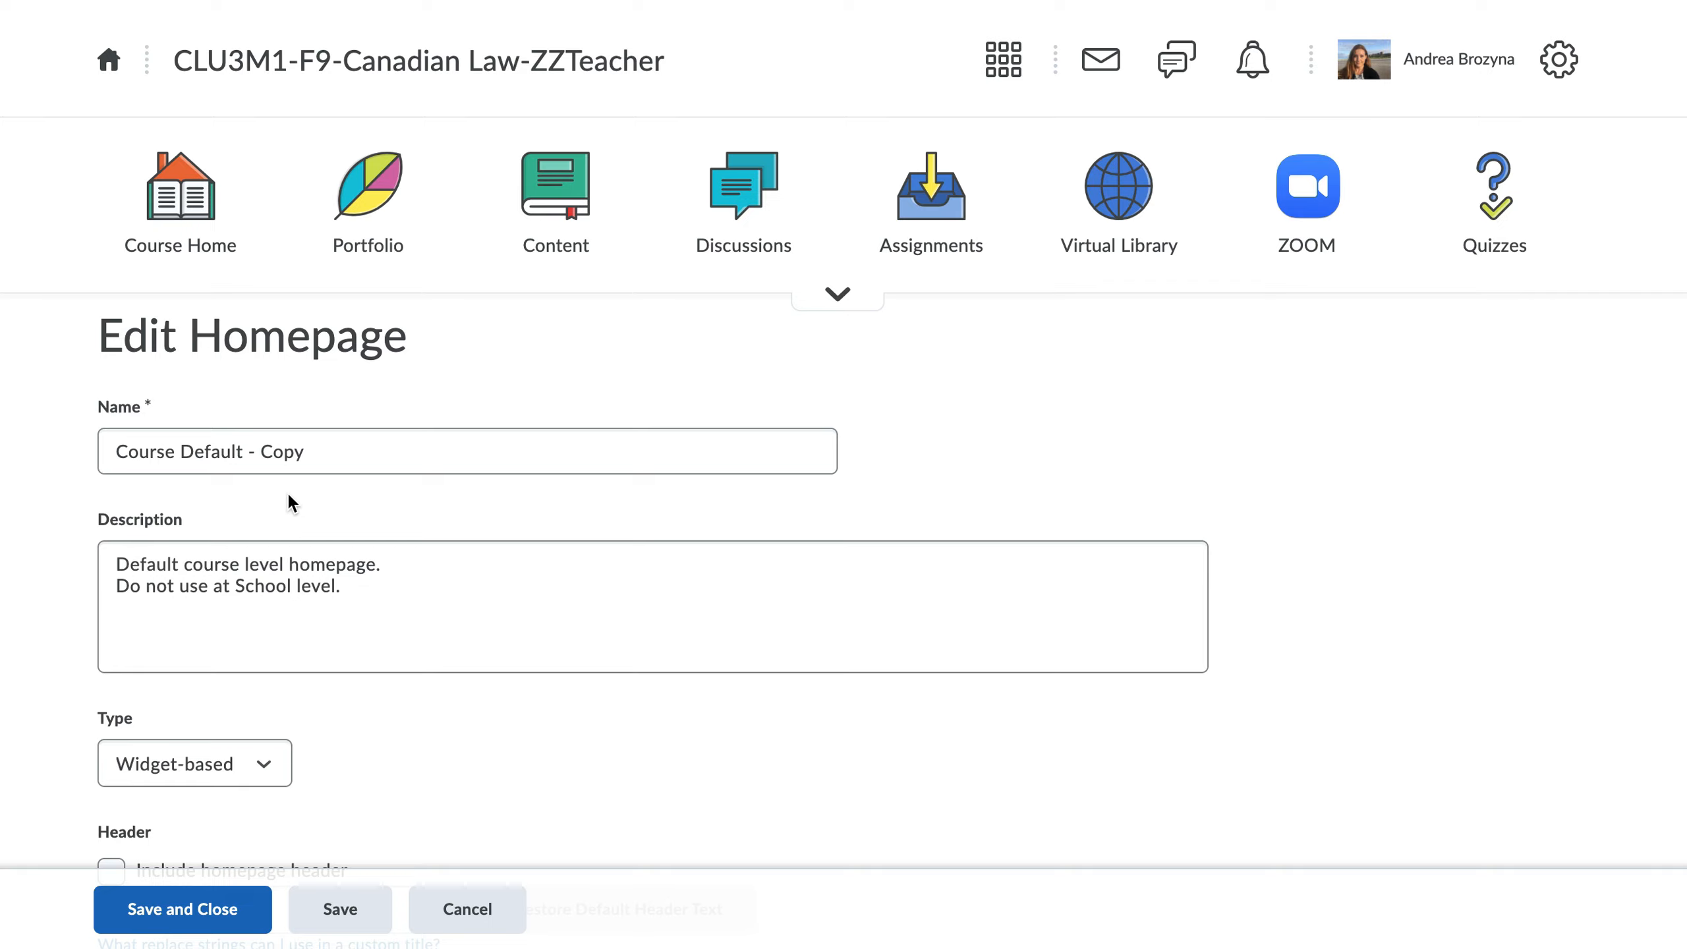
double_click(286, 454)
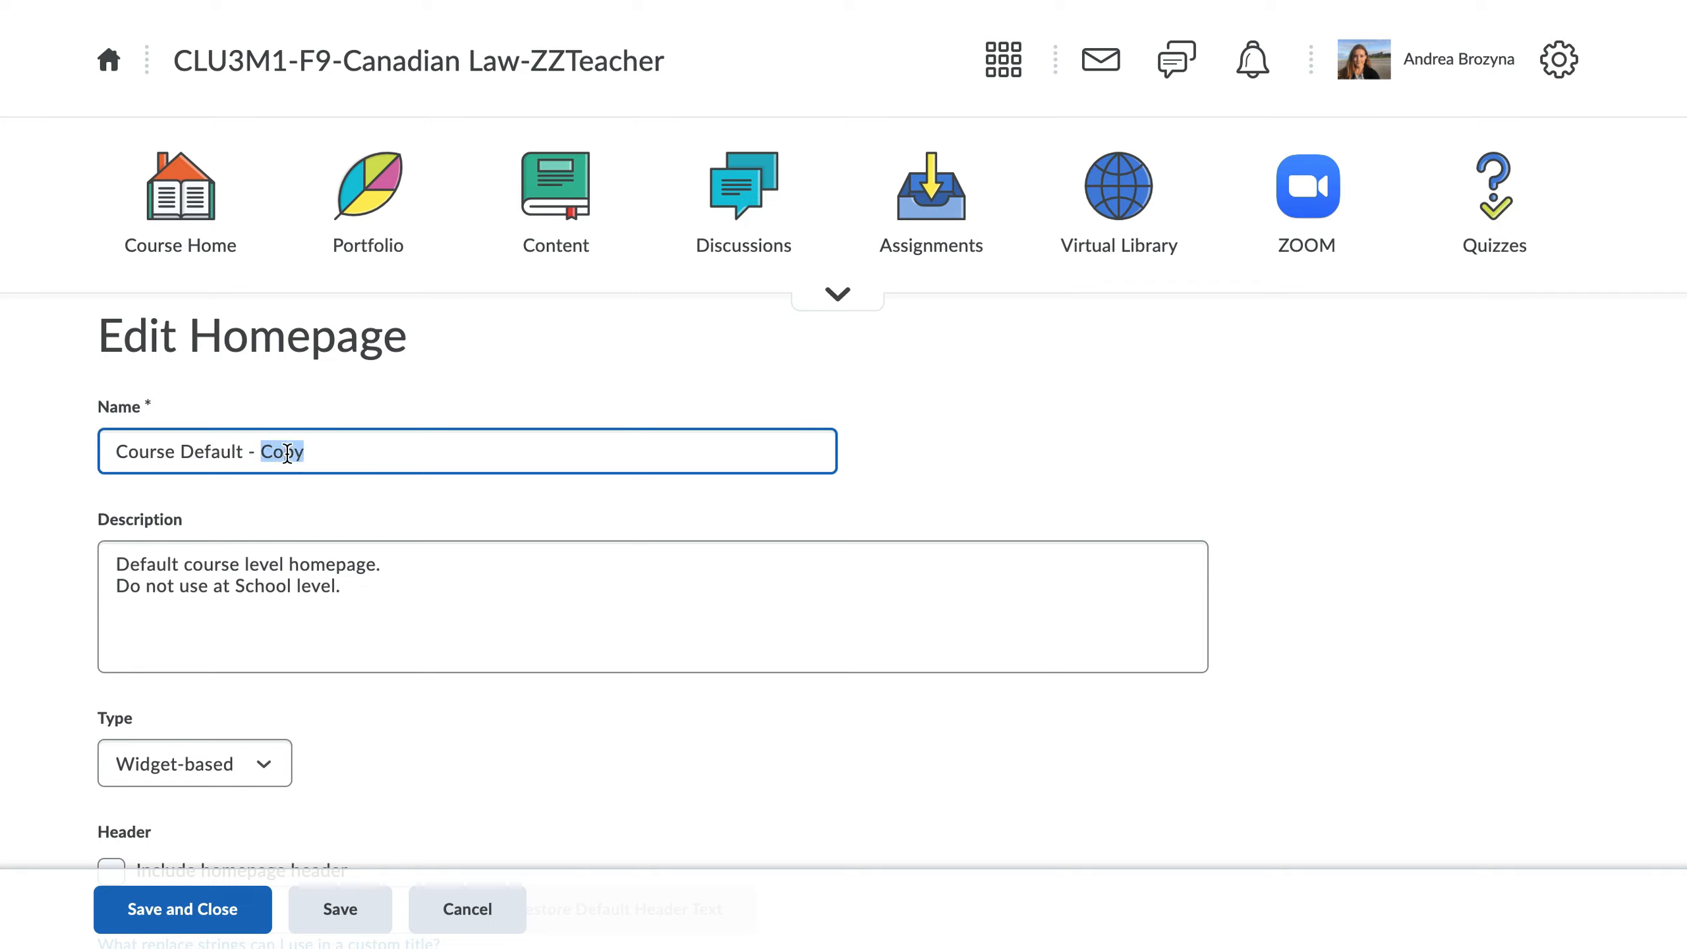
text(Law)
click(375, 497)
click(366, 600)
drag(369, 593, 93, 571)
key(BackSpace)
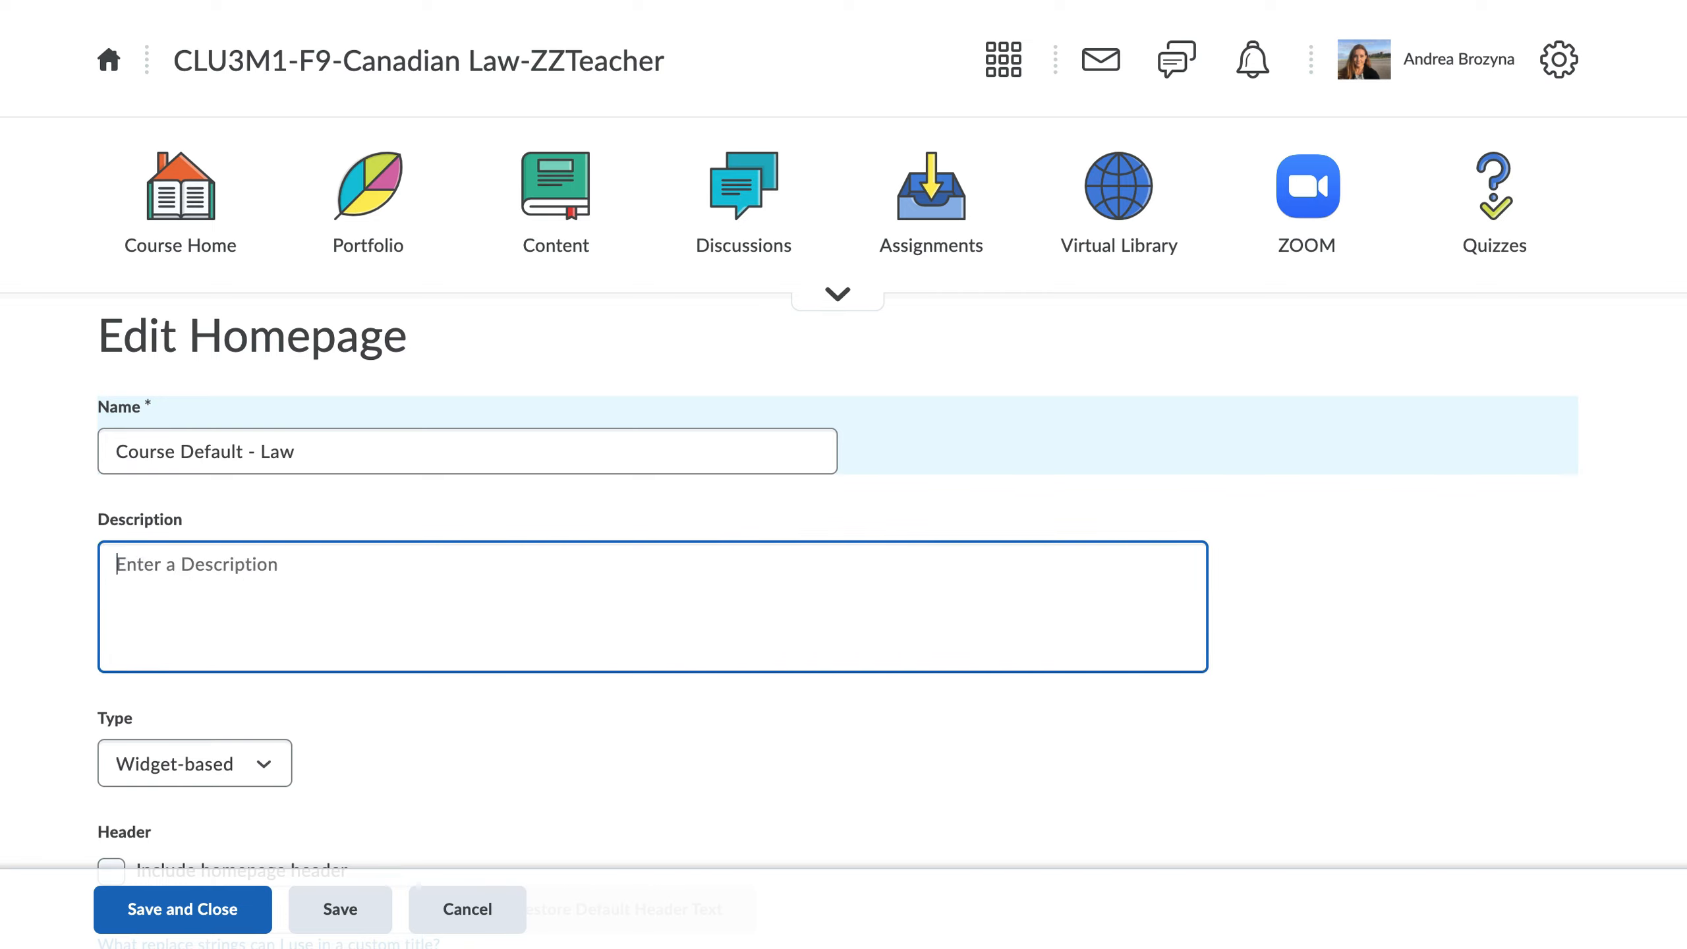
Step: Change the homepage layout to Large Left Panel, with four panels including header and footer
scroll(731, 771, down, 2)
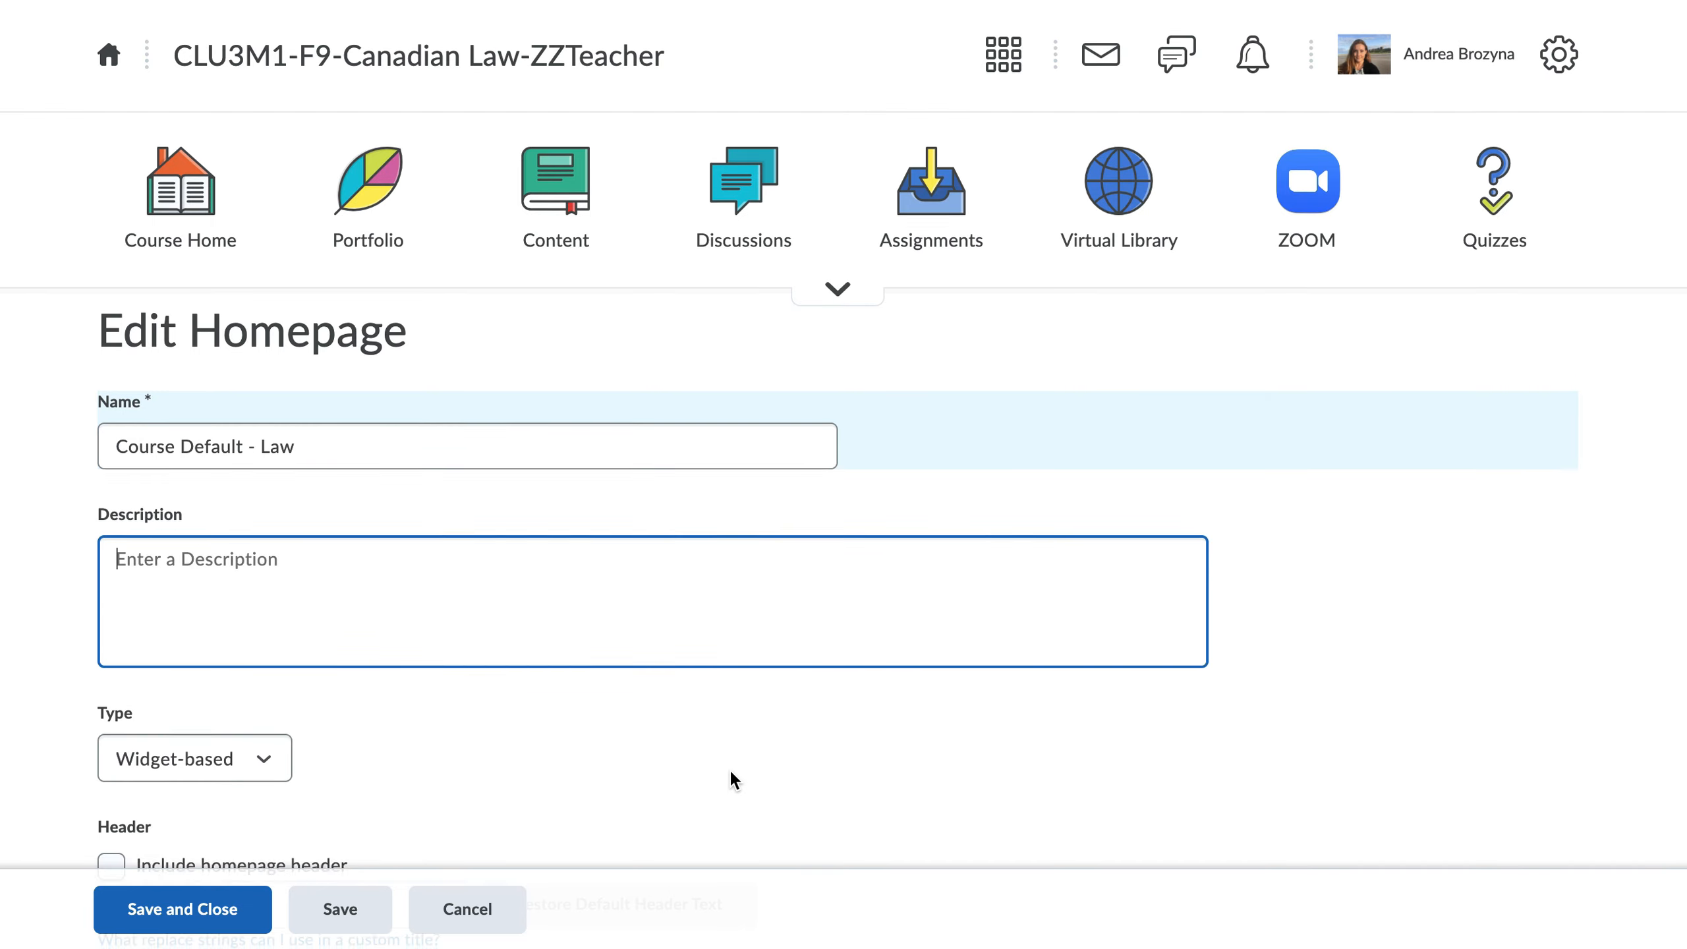
scroll(911, 771, down, 2)
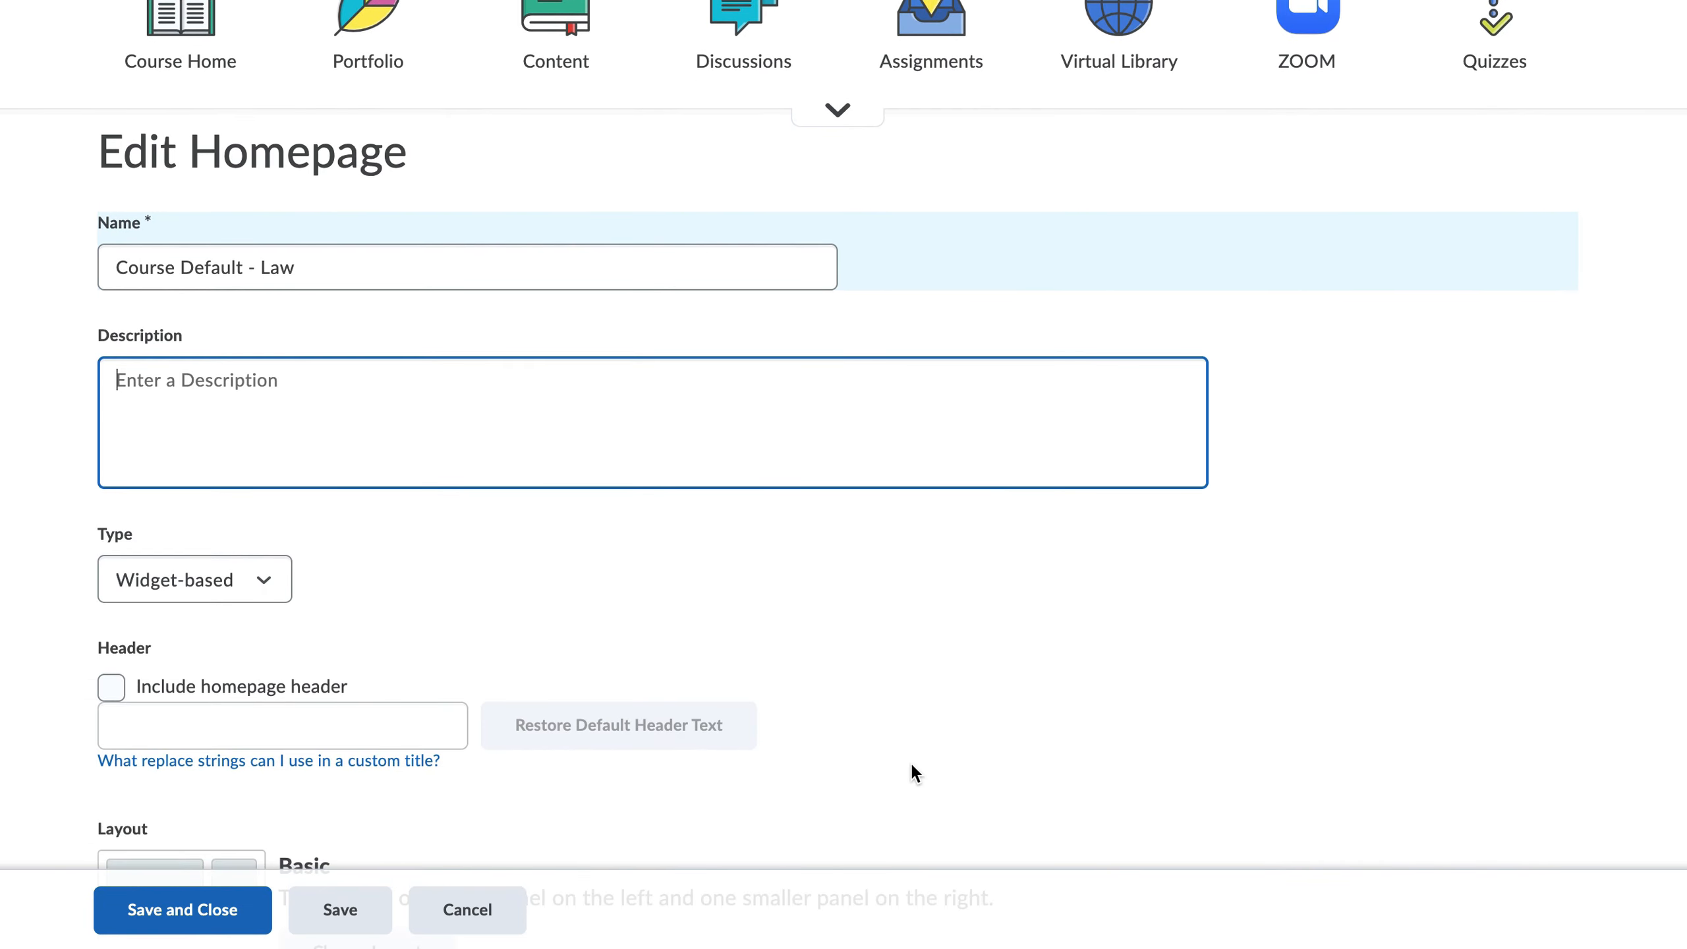
scroll(911, 768, down, 6)
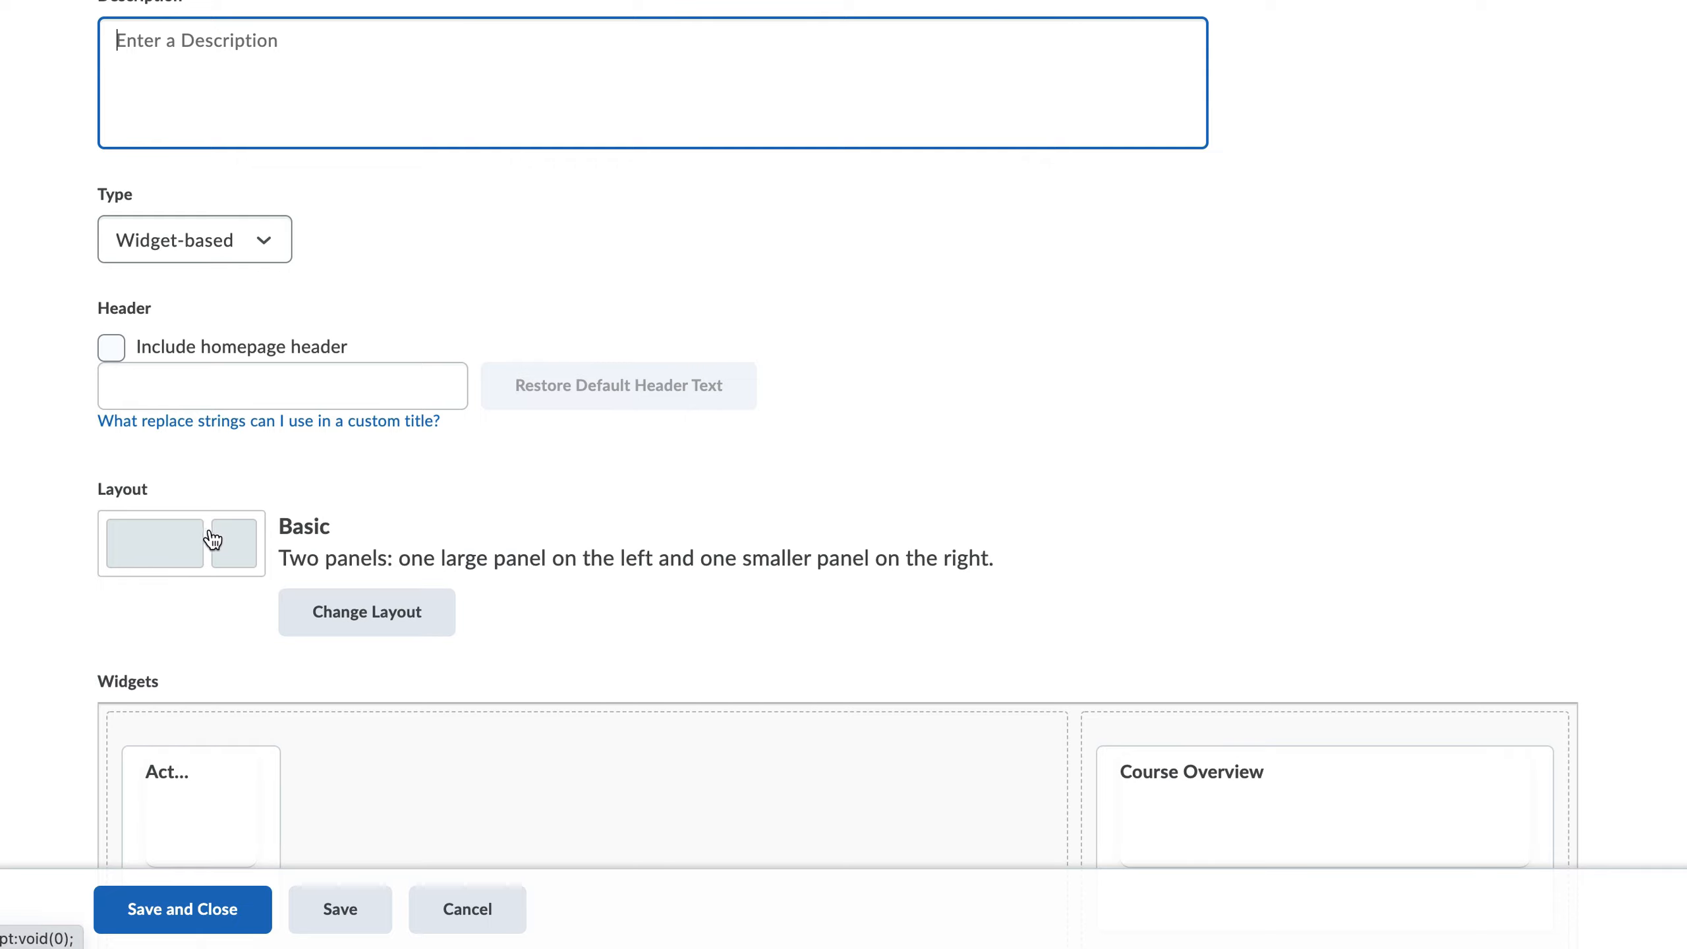
click(367, 613)
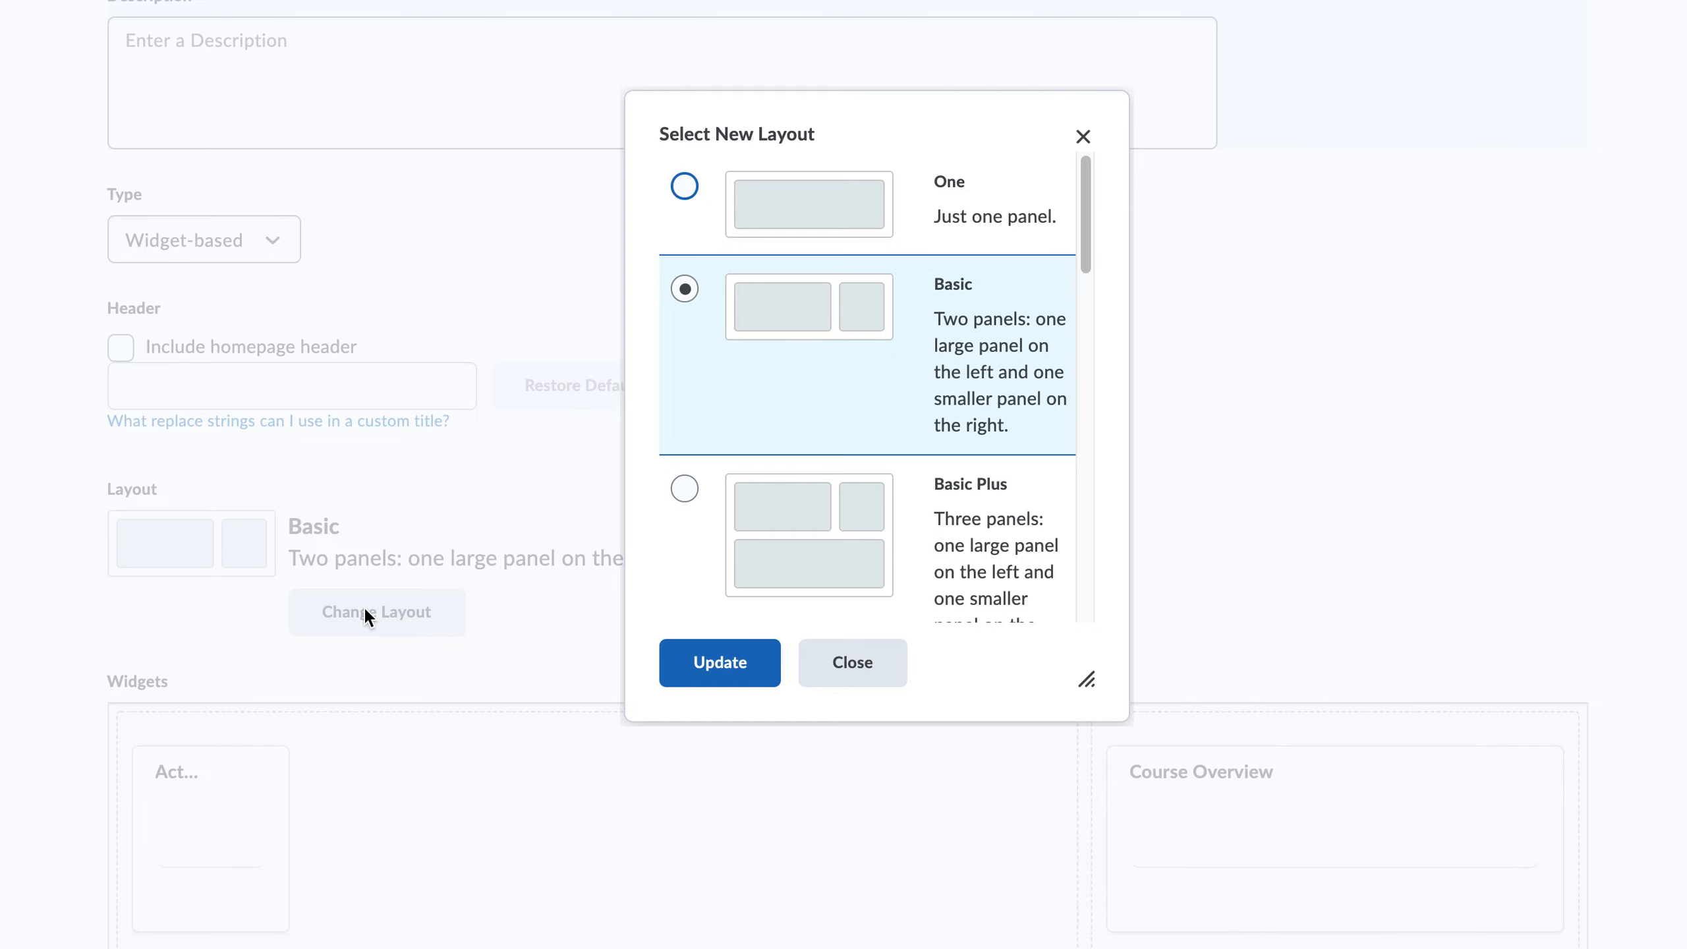
scroll(961, 547, down, 3)
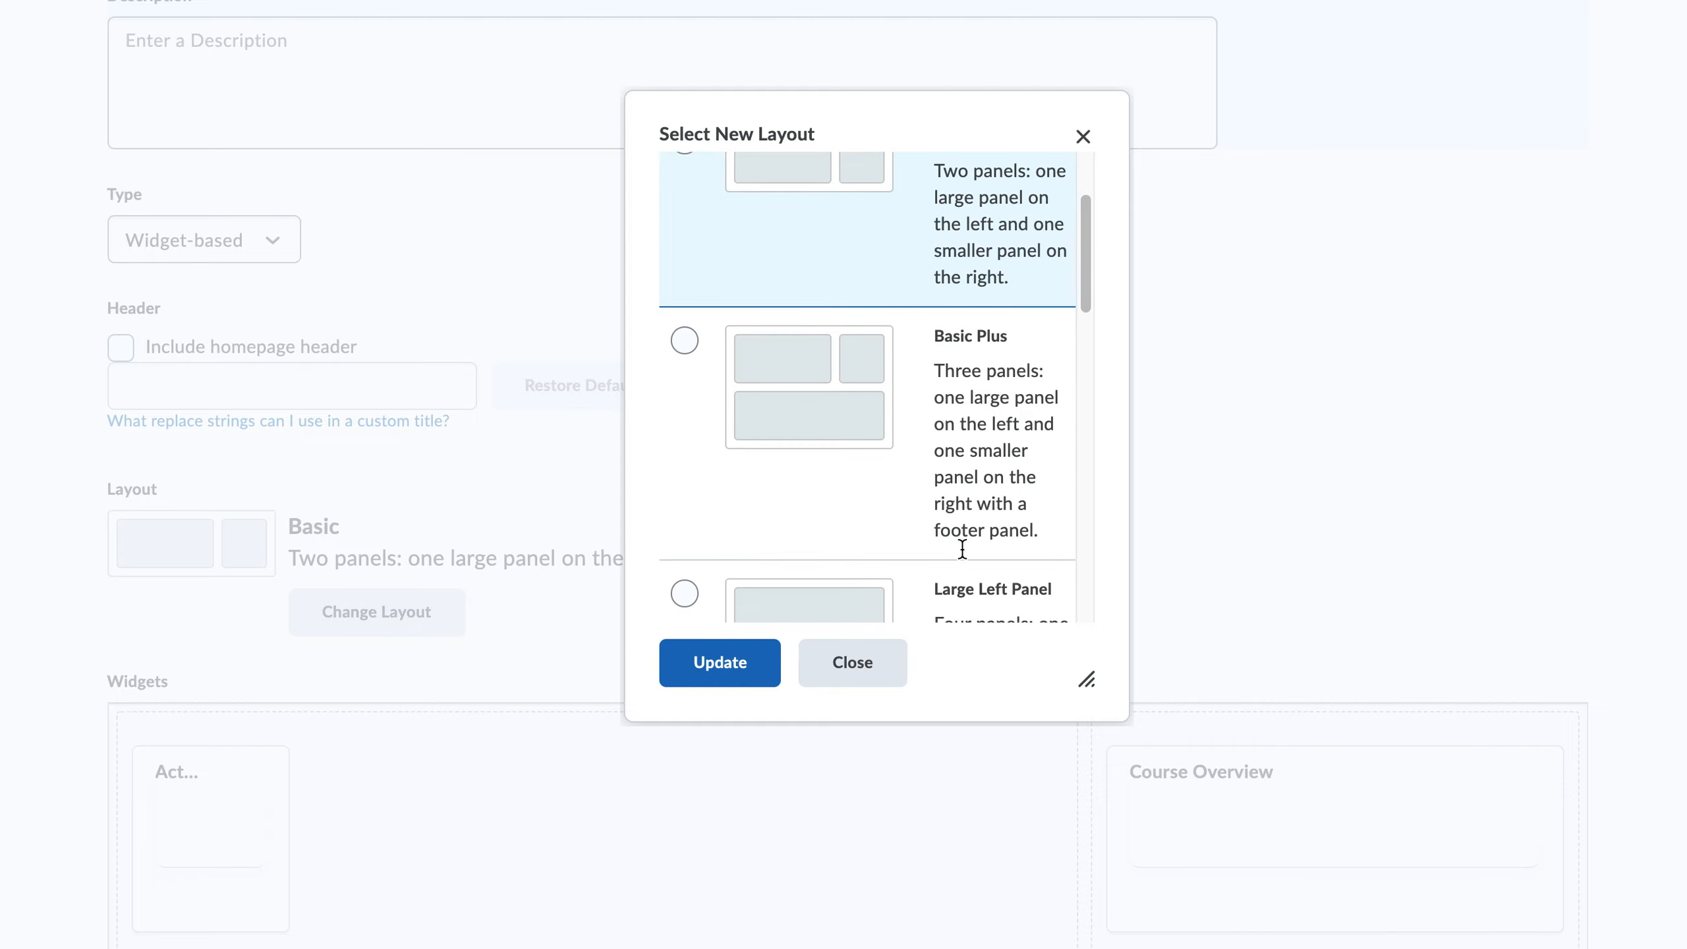
scroll(961, 547, down, 2)
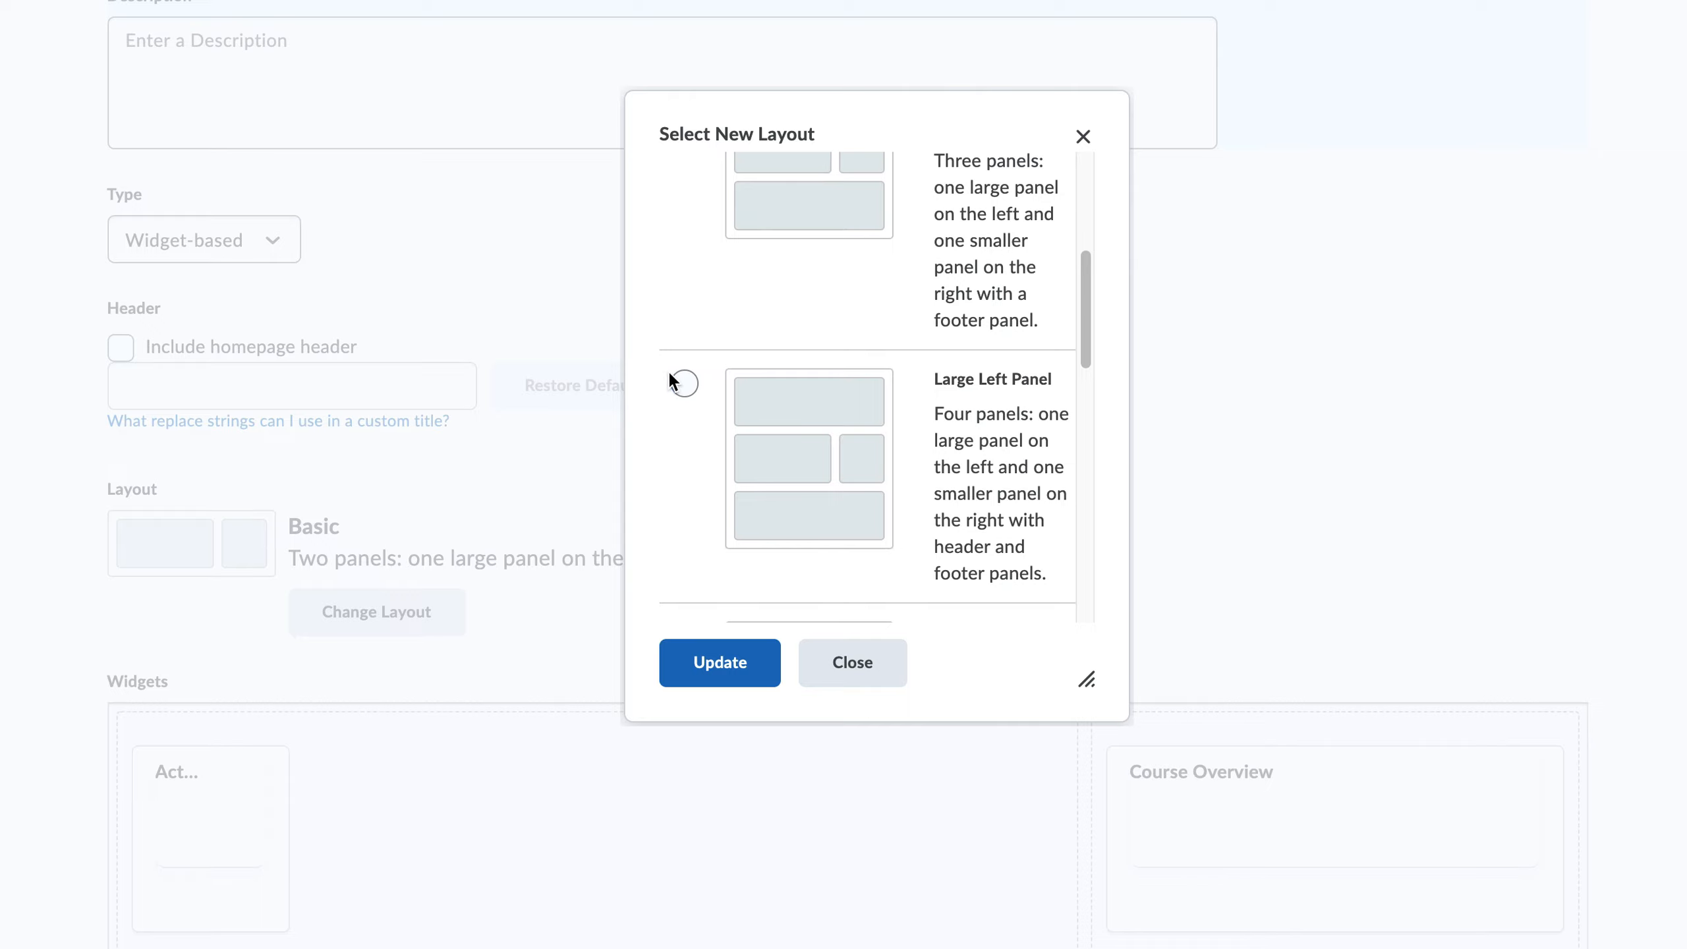
click(684, 384)
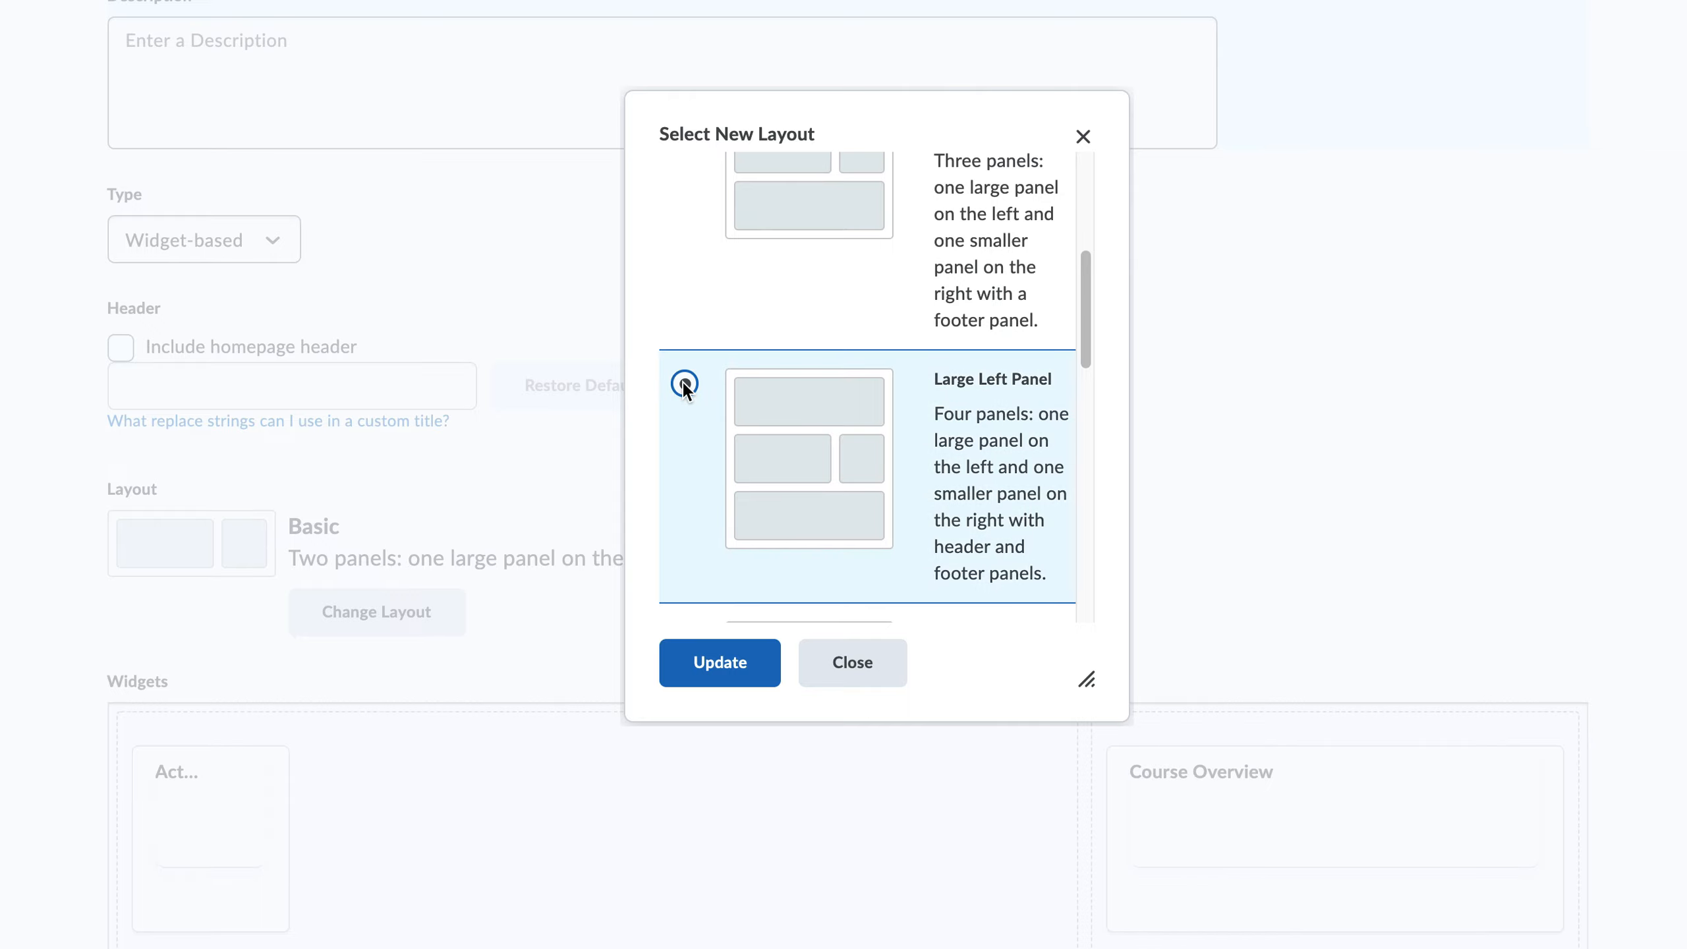
click(721, 663)
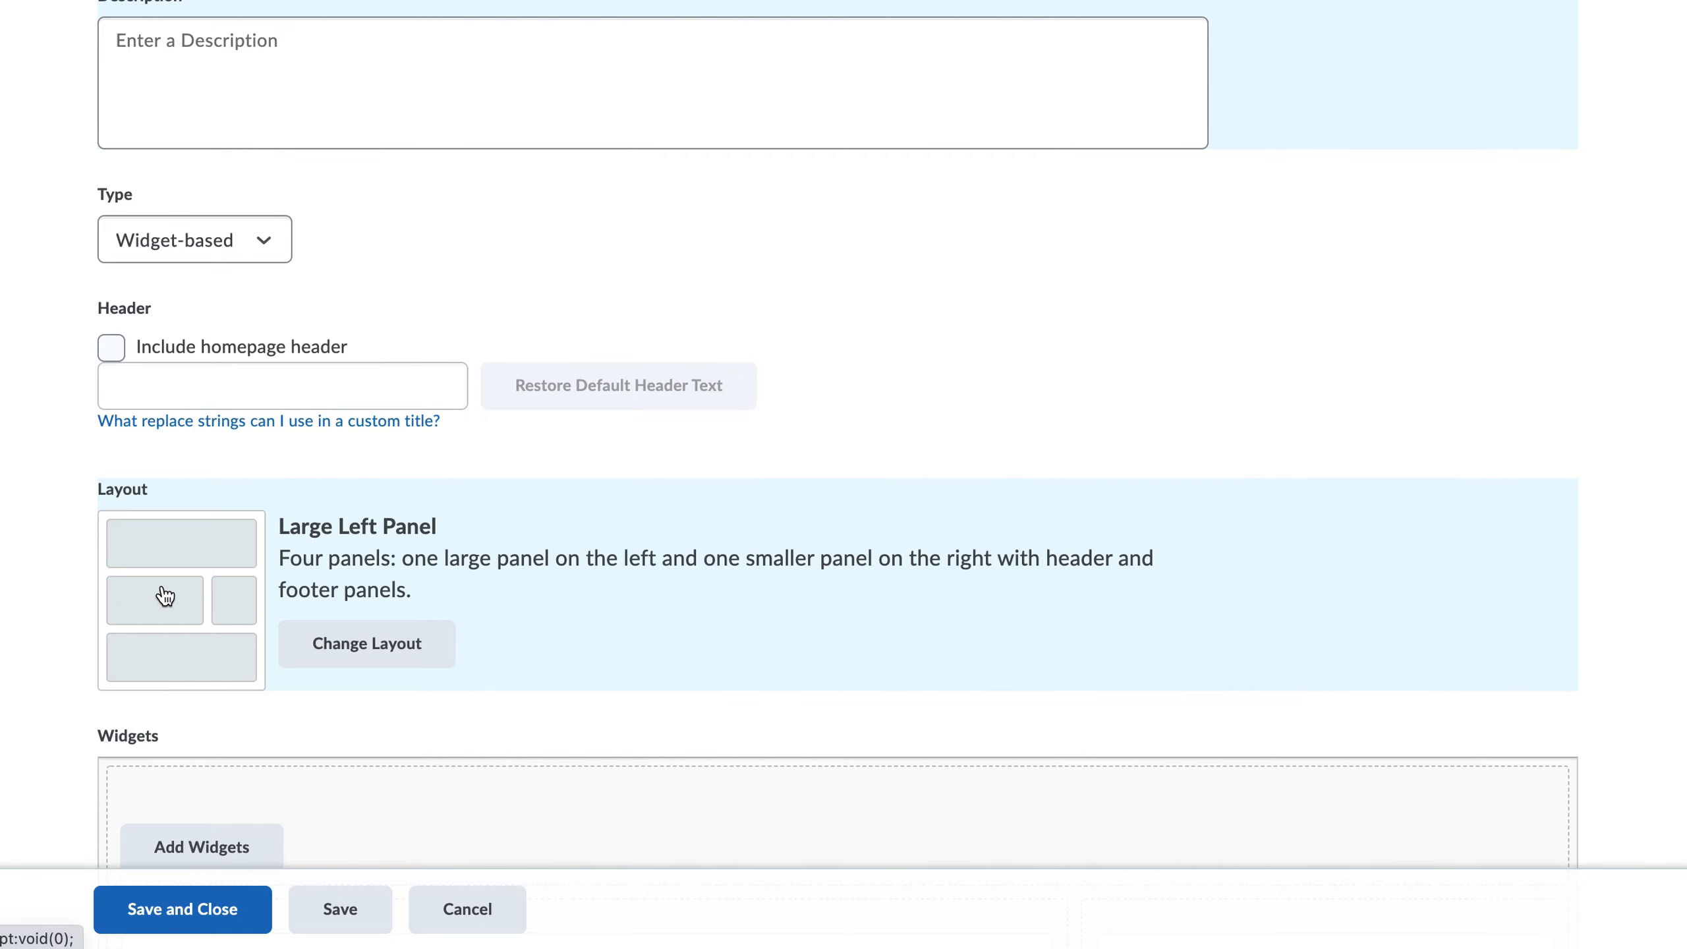
Step: Move the Announcements widget above Activity Feed and remove the Course Overview widget
scroll(951, 635, down, 8)
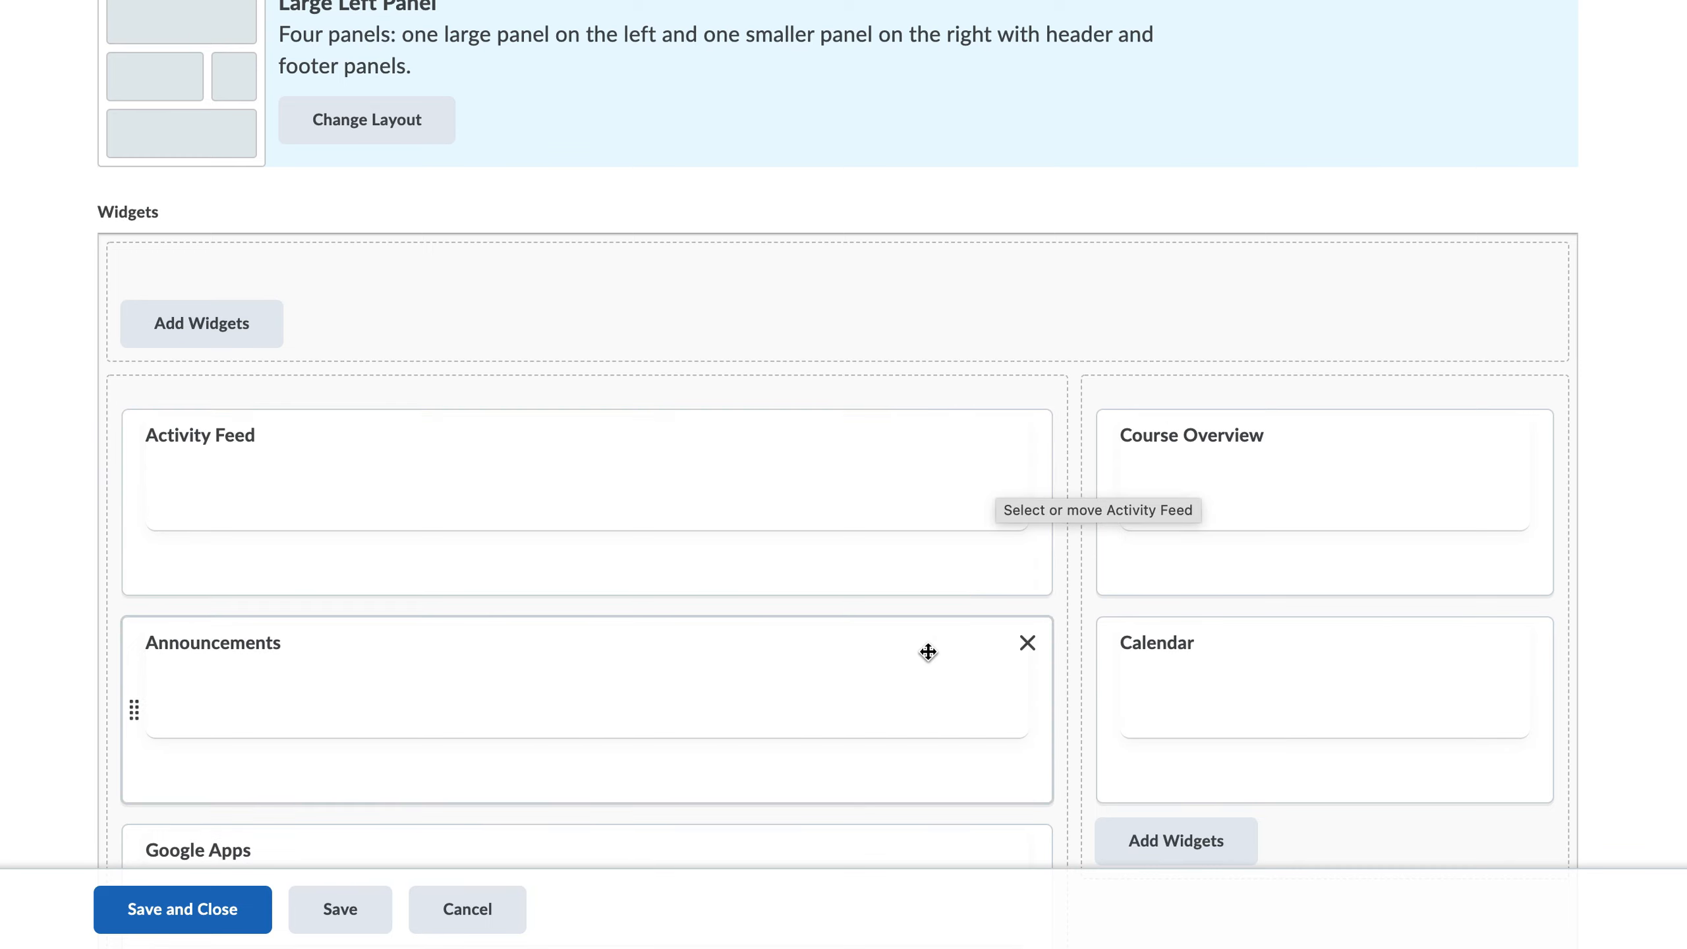
drag(925, 602, 925, 454)
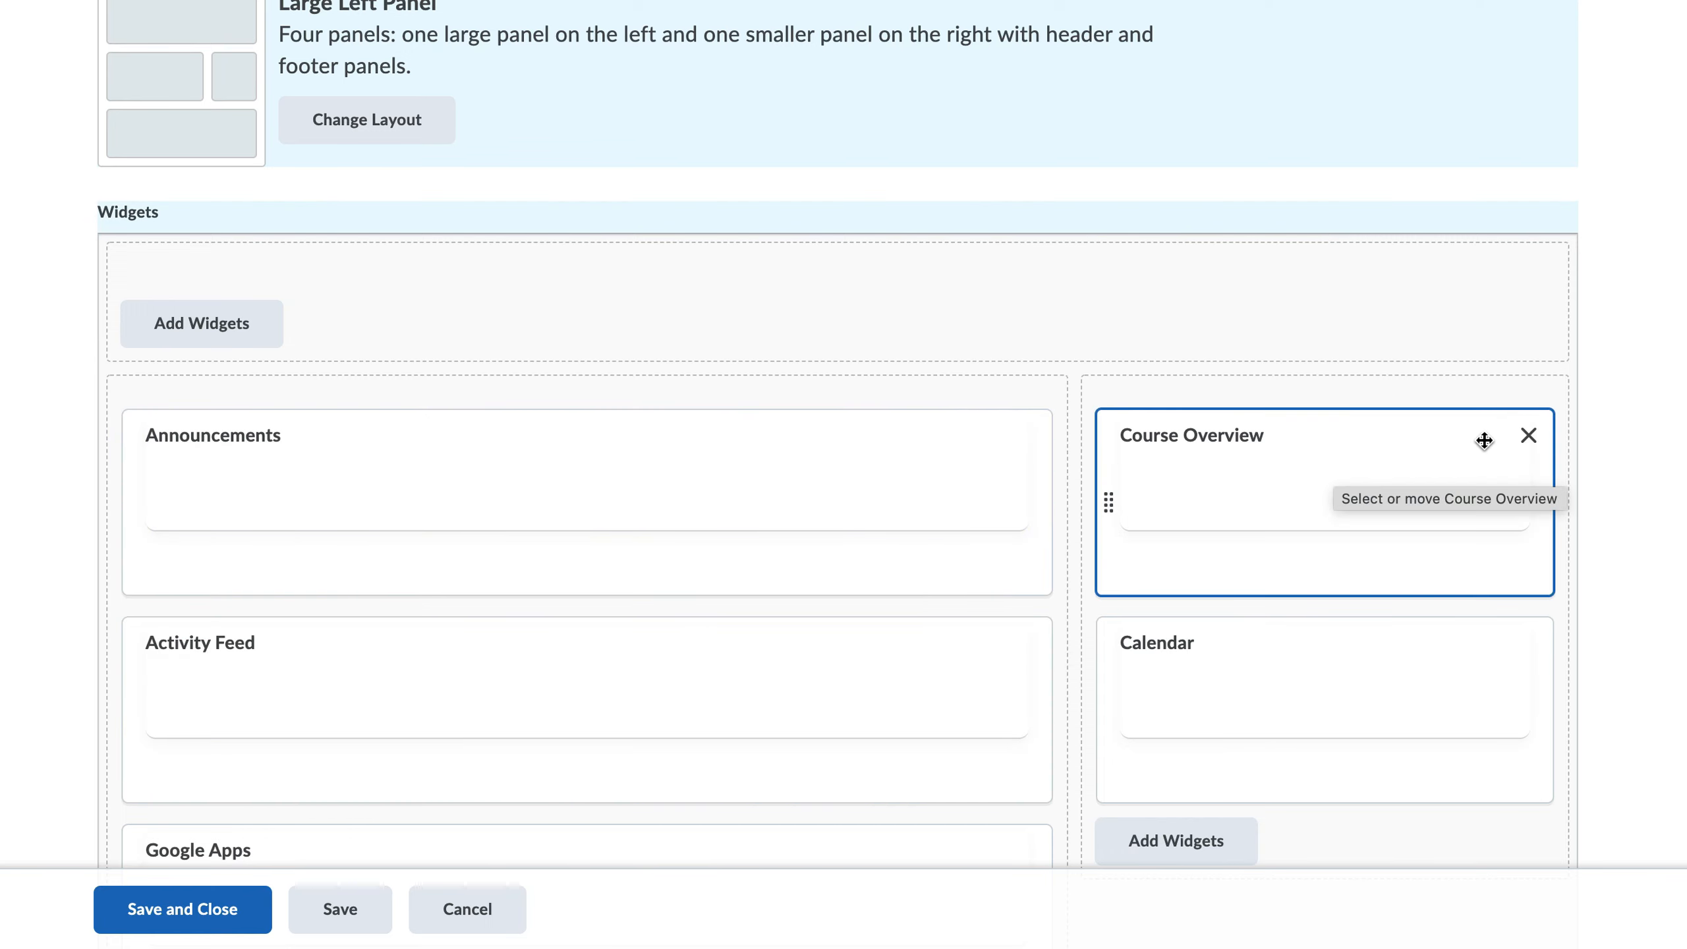
click(1528, 437)
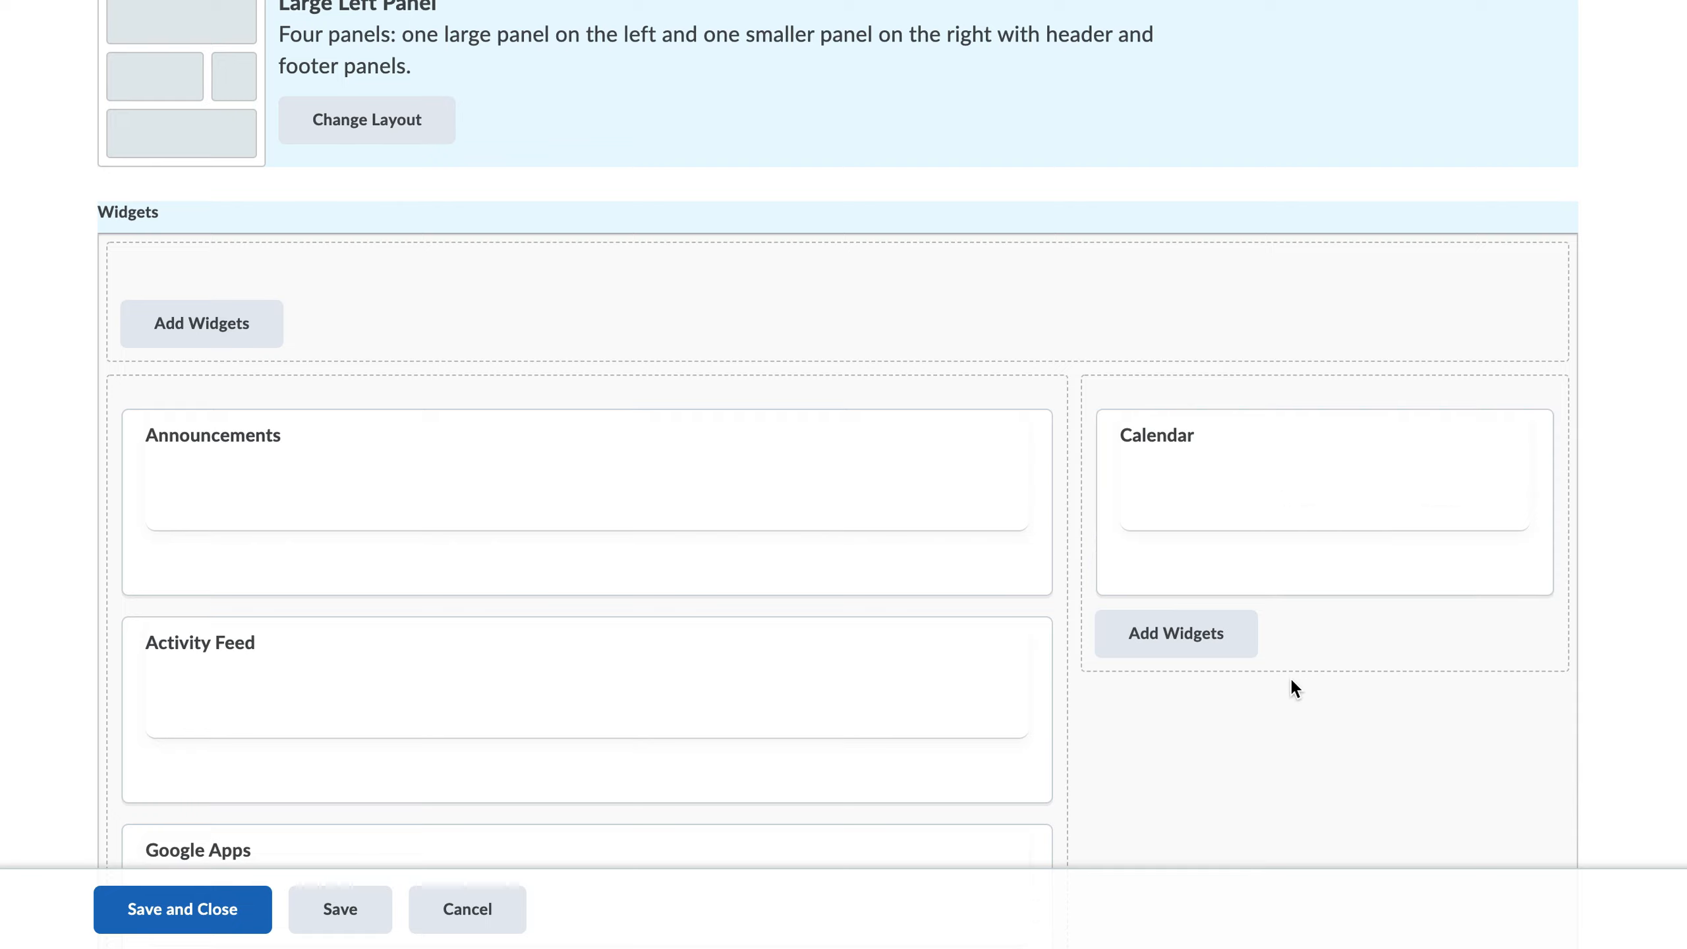
Step: Search for "Land Acknowledgement", add the Land Acknowledgement widget to the header panel, and save and close the homepage
click(196, 327)
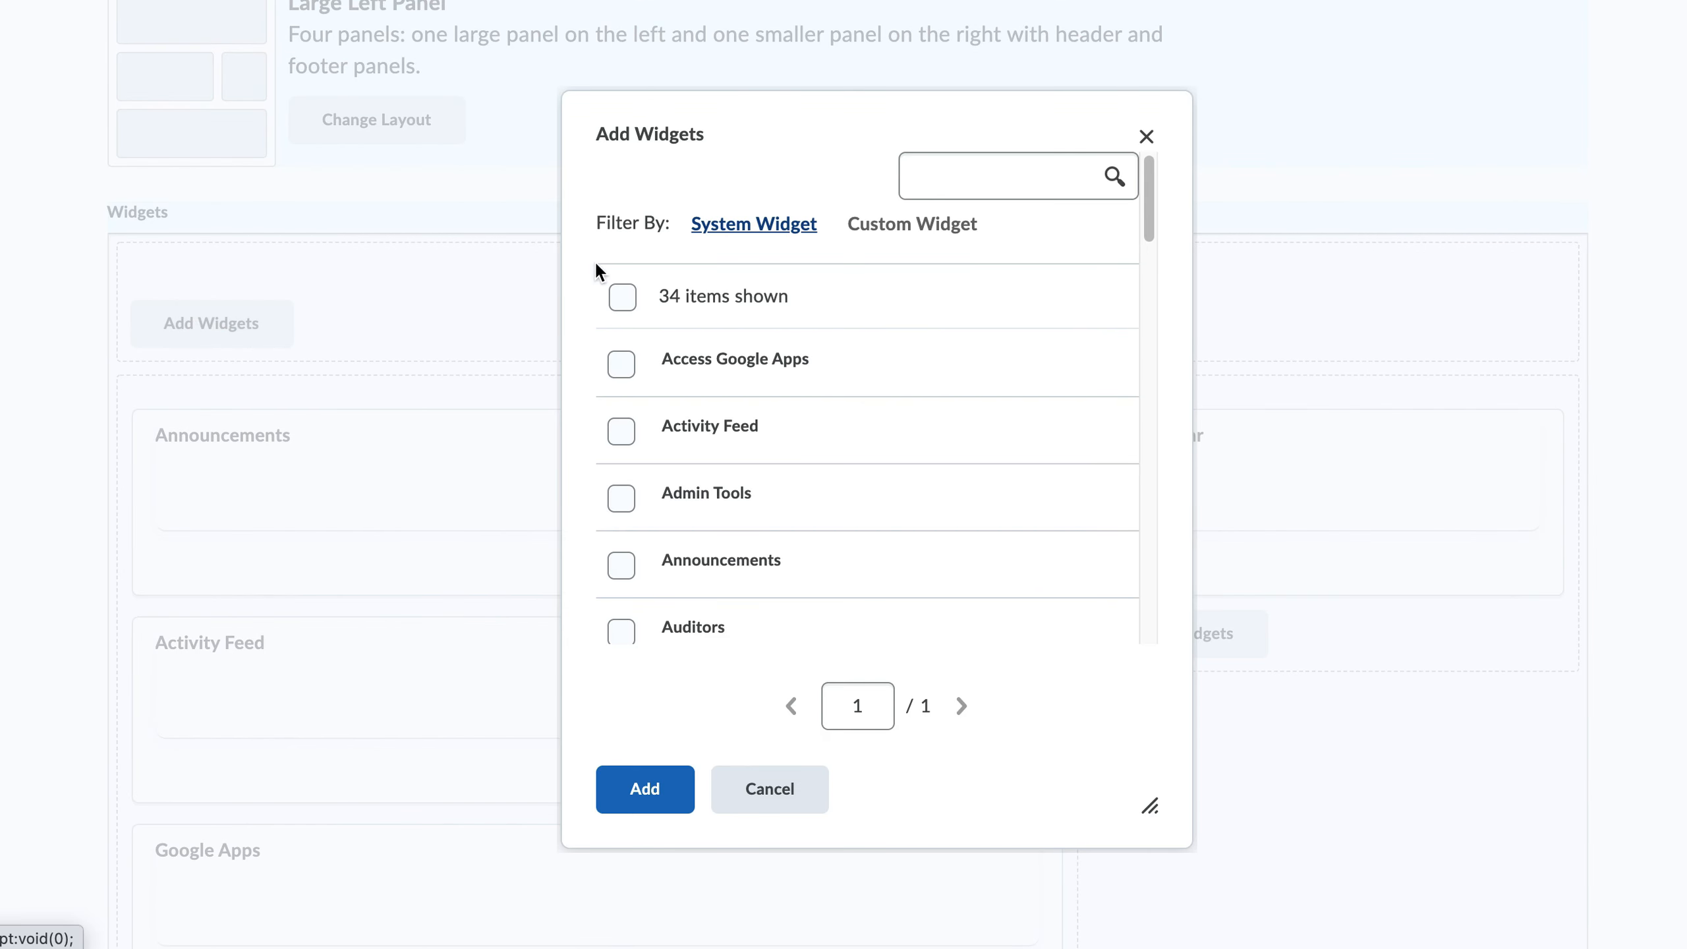
click(907, 176)
text(dAcknowledgement)
click(927, 176)
key(Return)
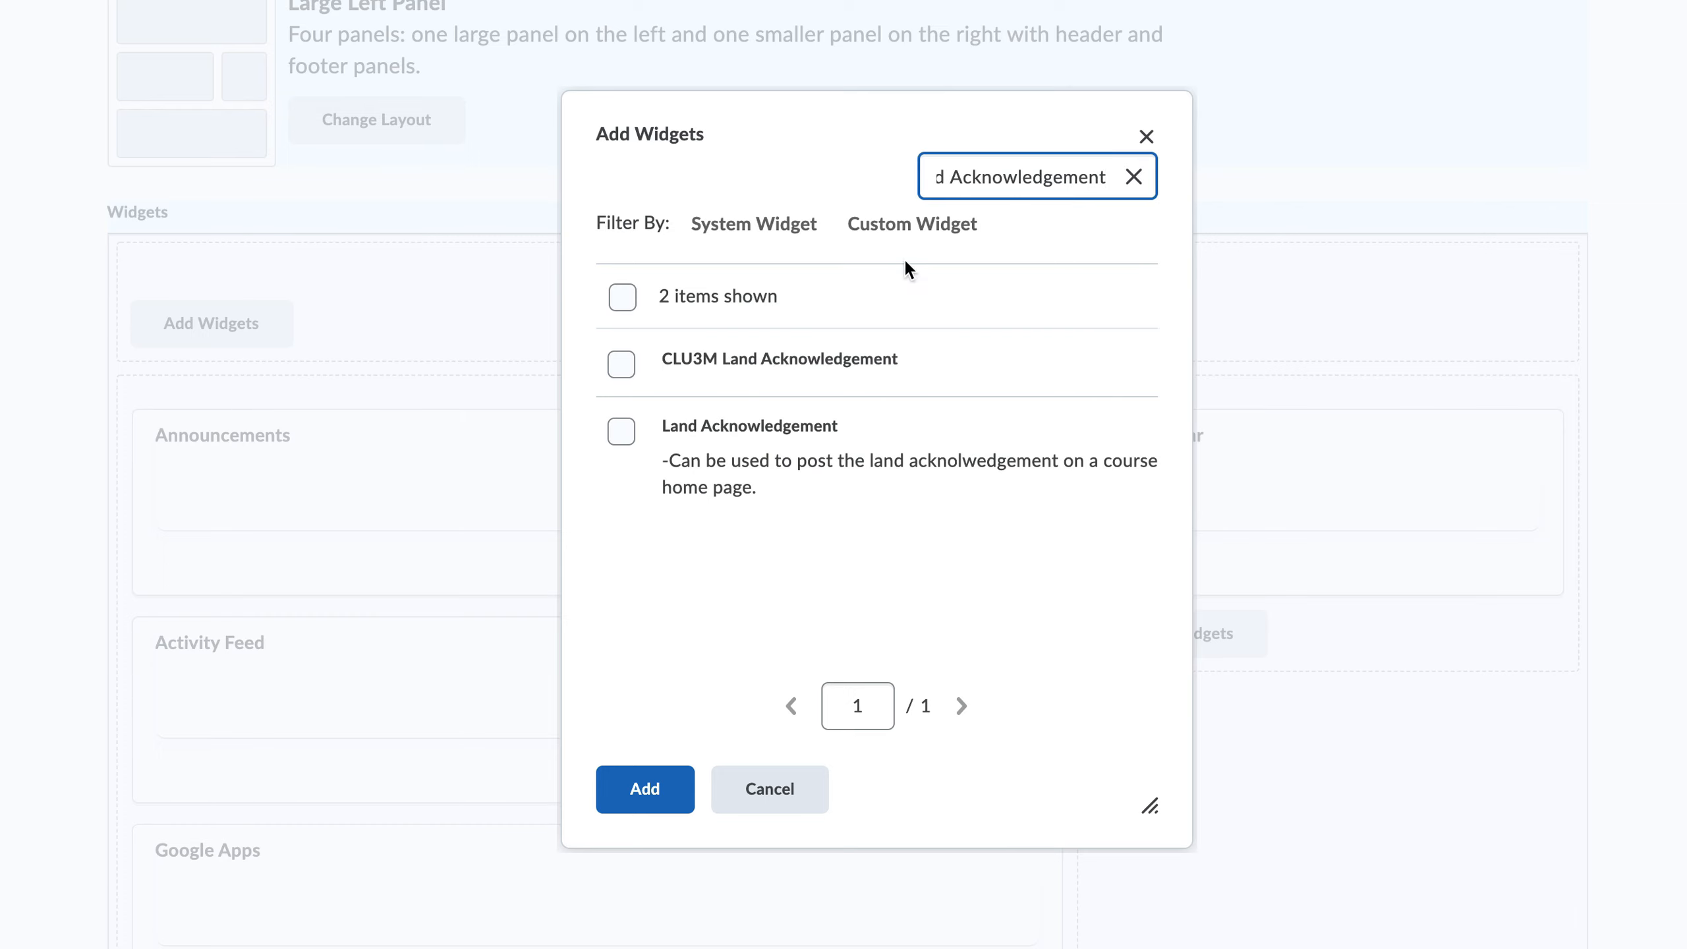
click(622, 433)
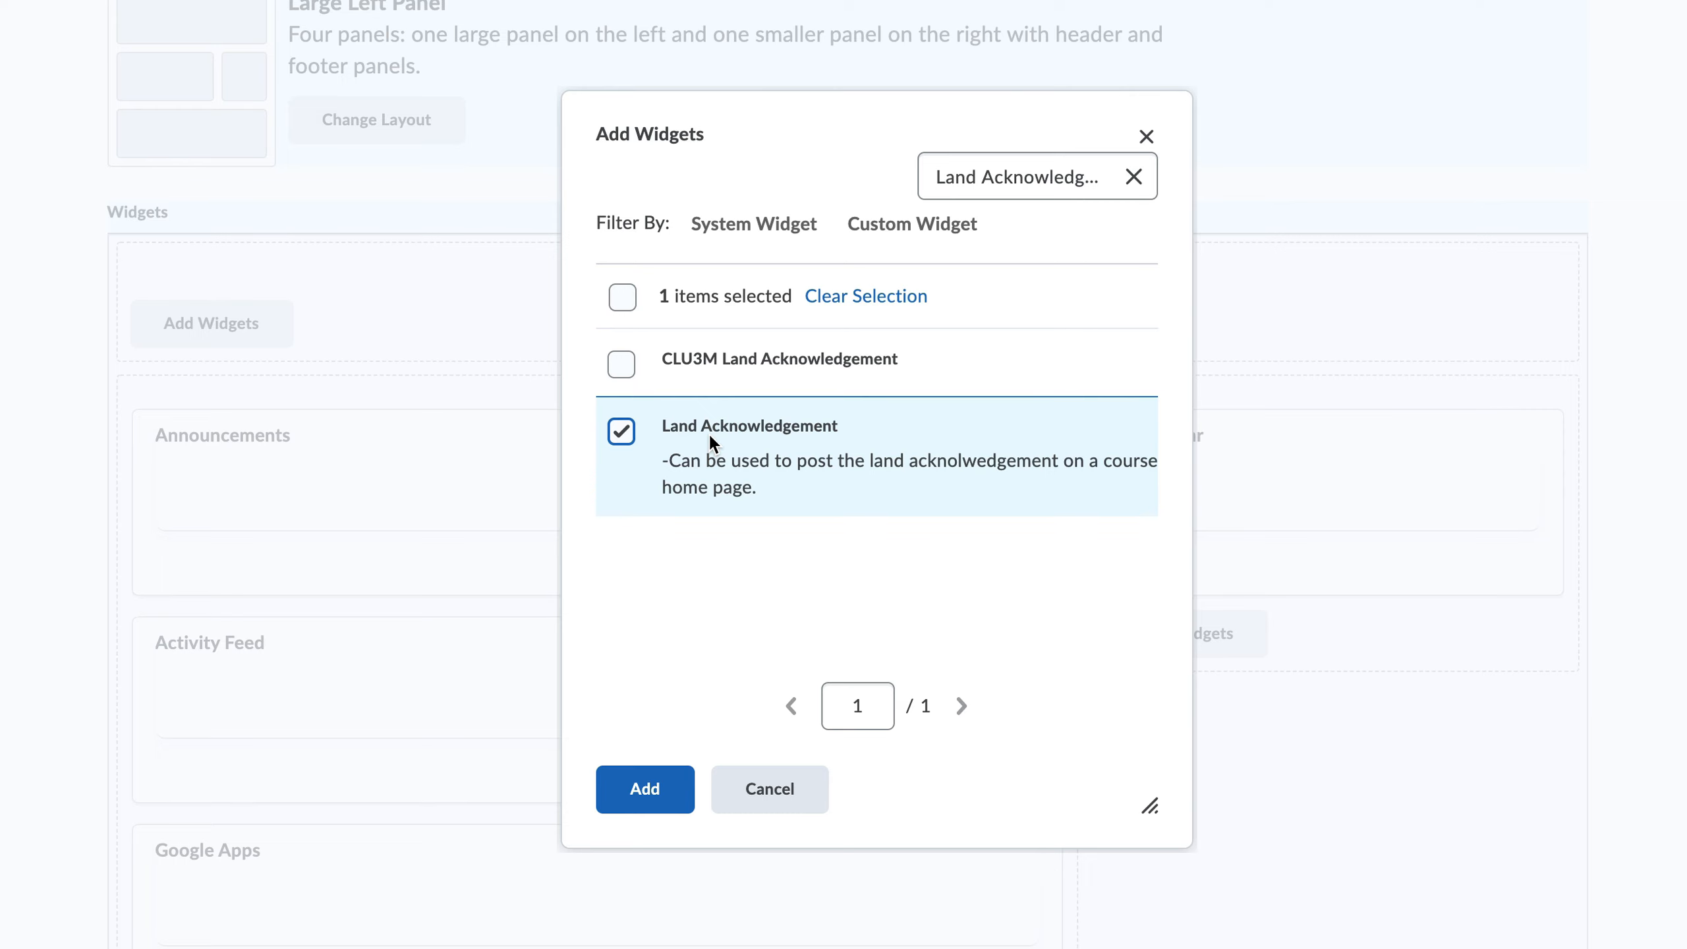
click(640, 792)
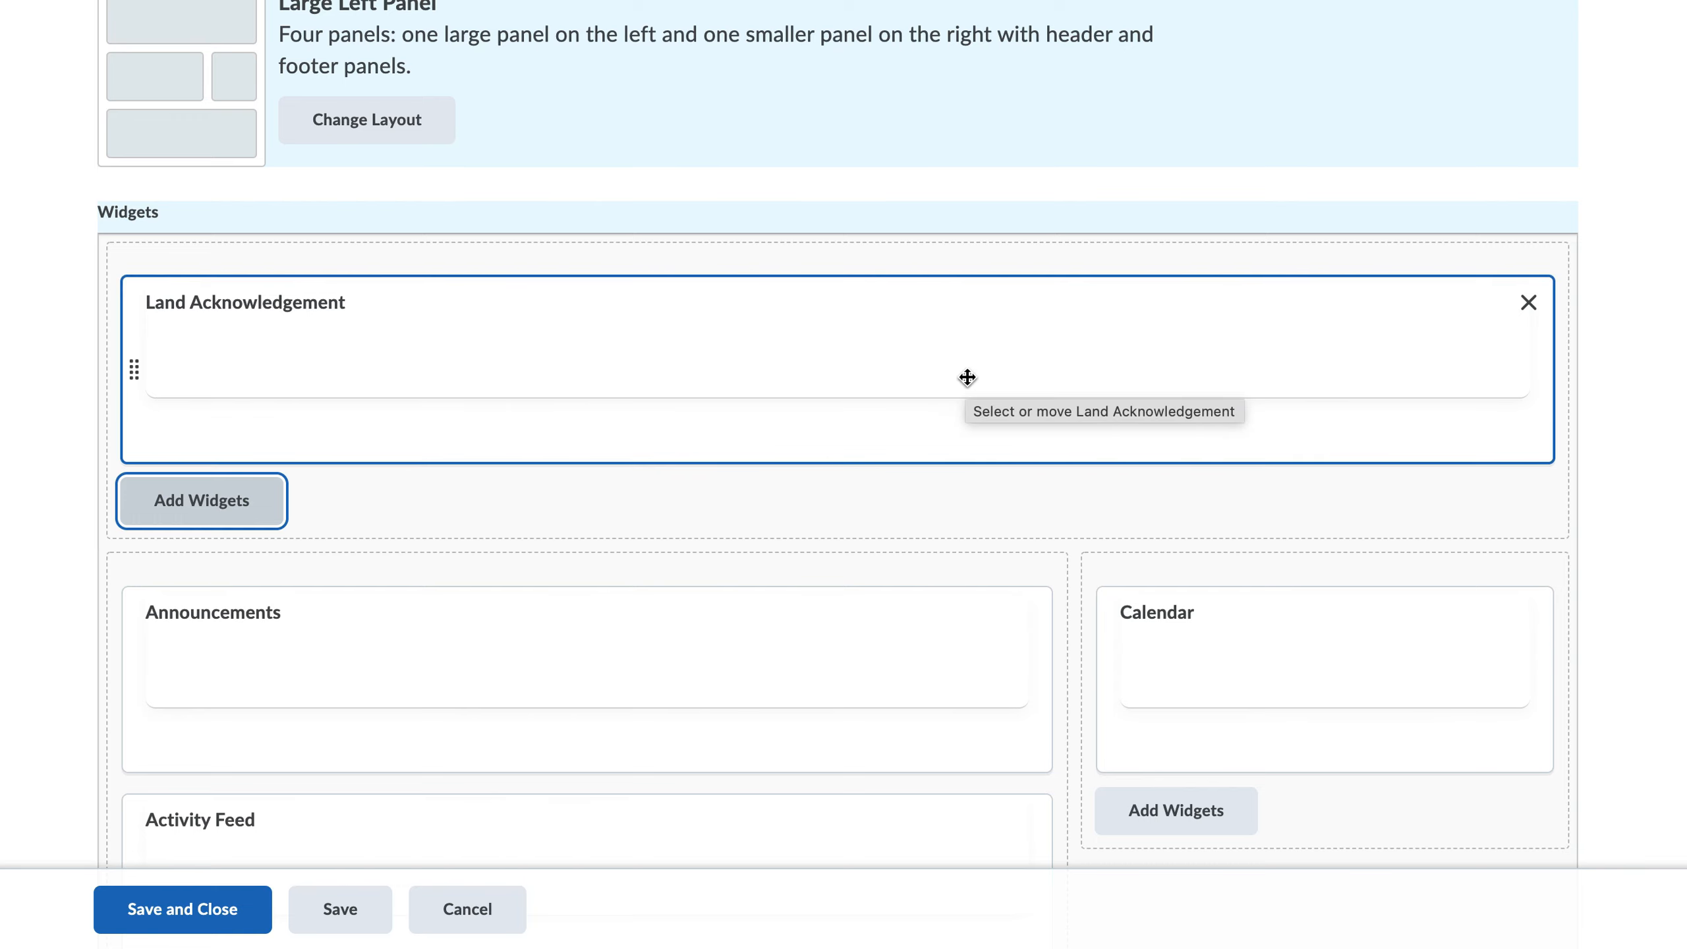
click(195, 918)
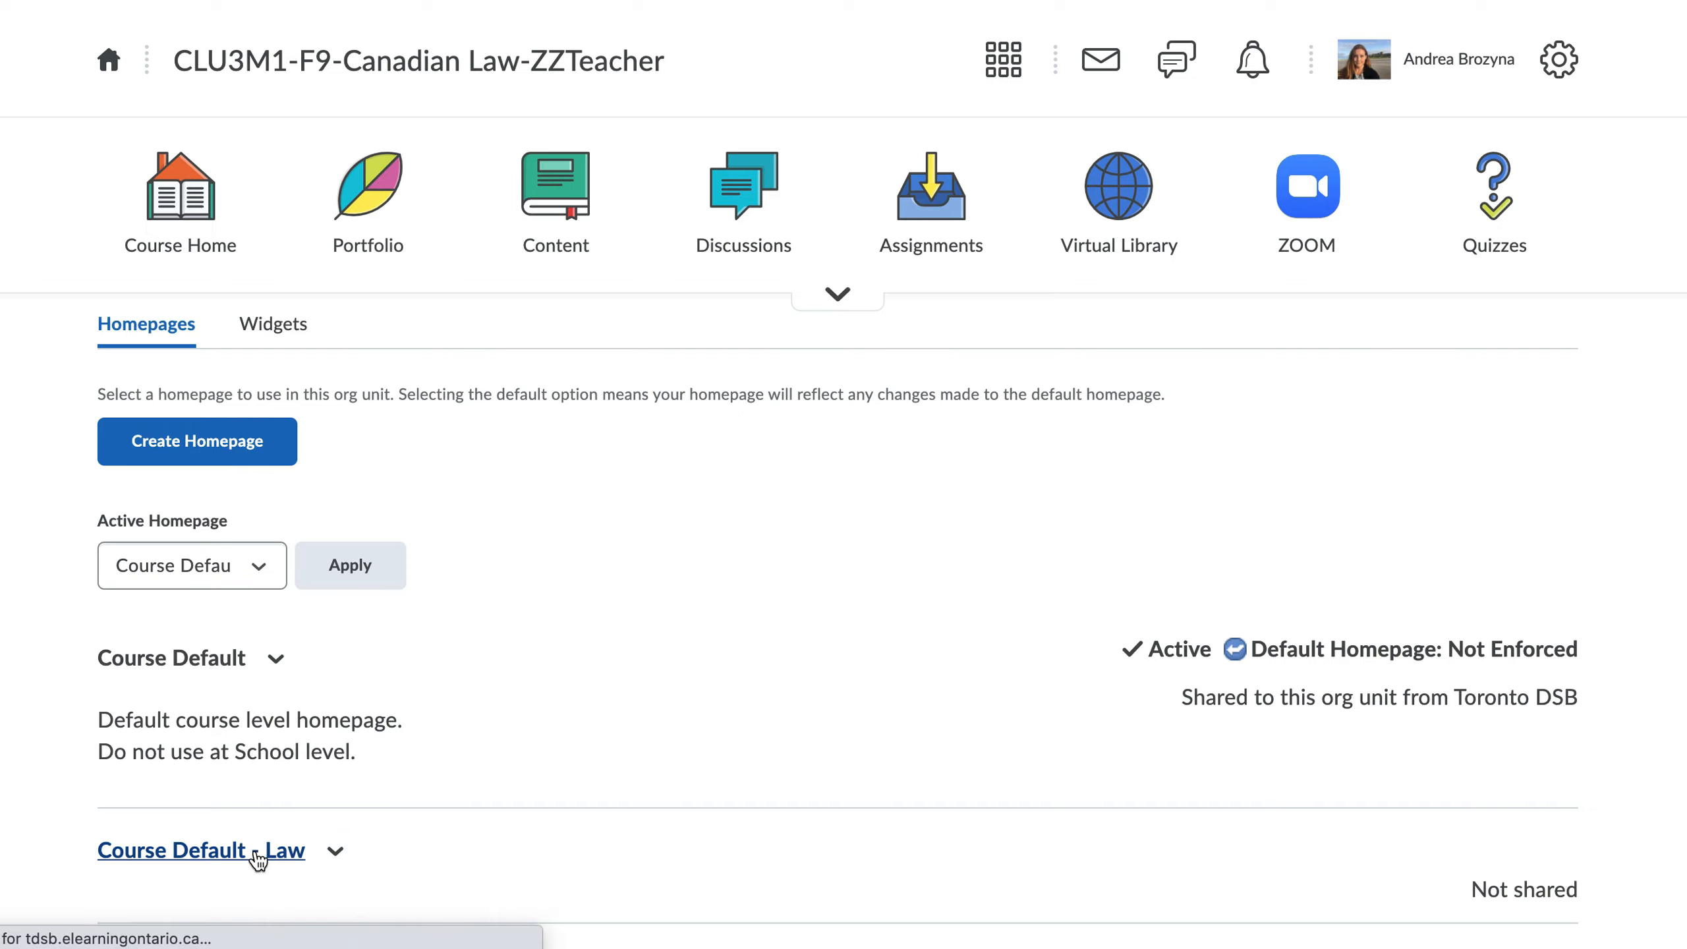
Step: Reopen the Course Default - Law homepage, shorten its name to "Law", and save and close it
click(306, 832)
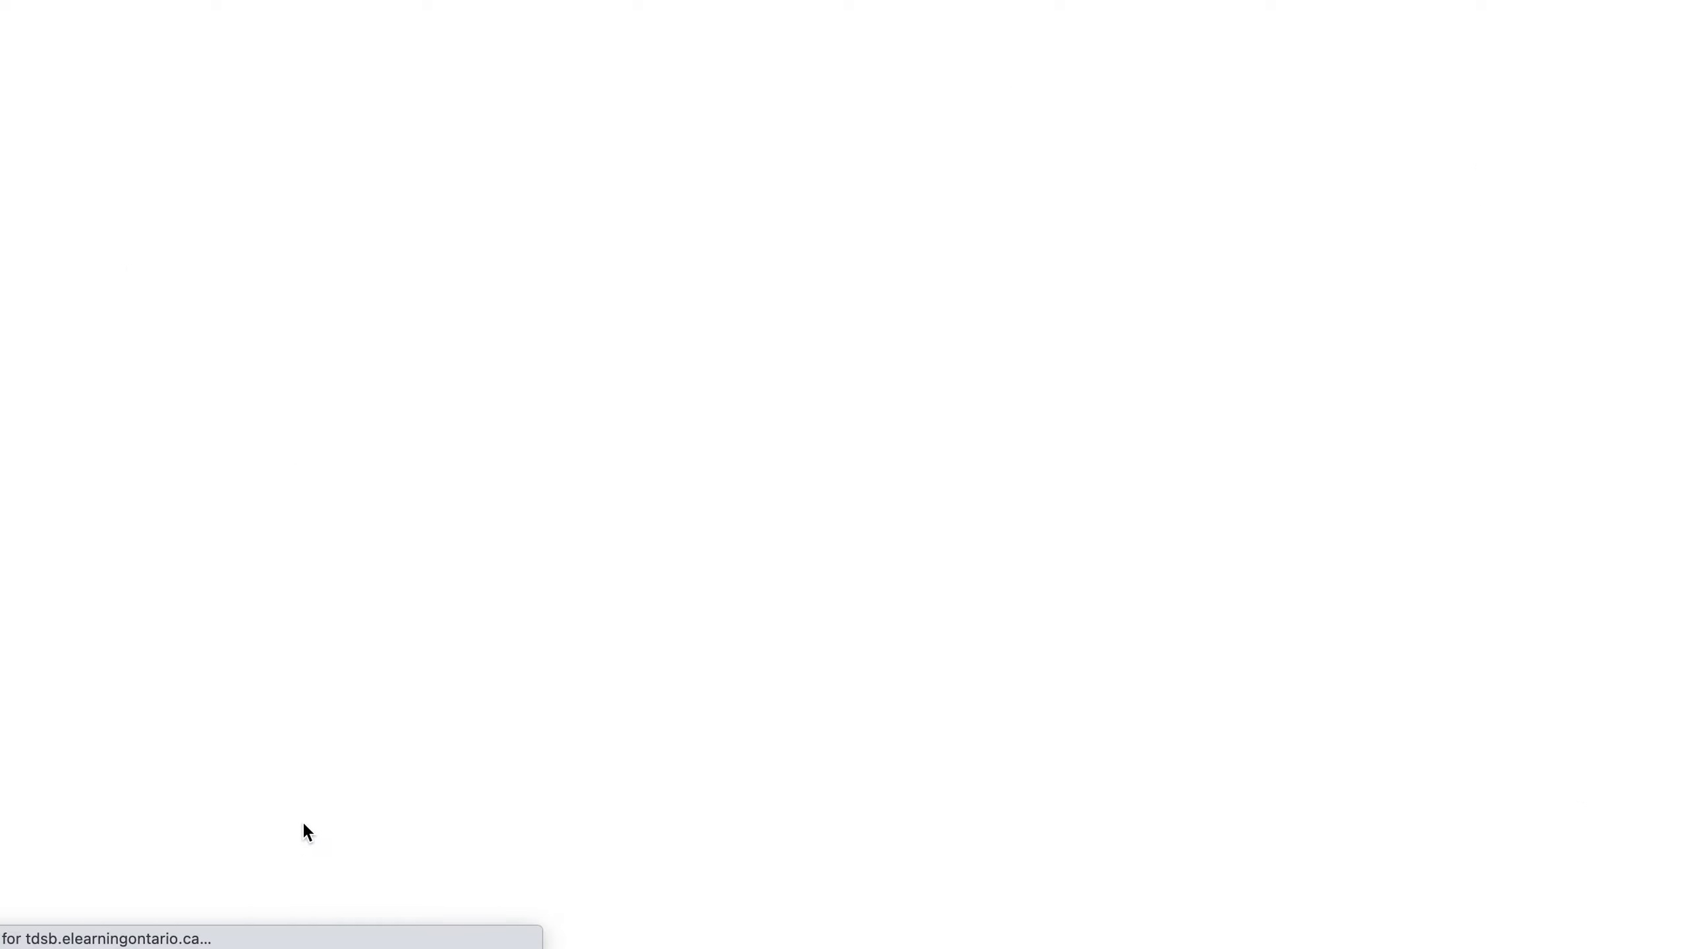
click(273, 460)
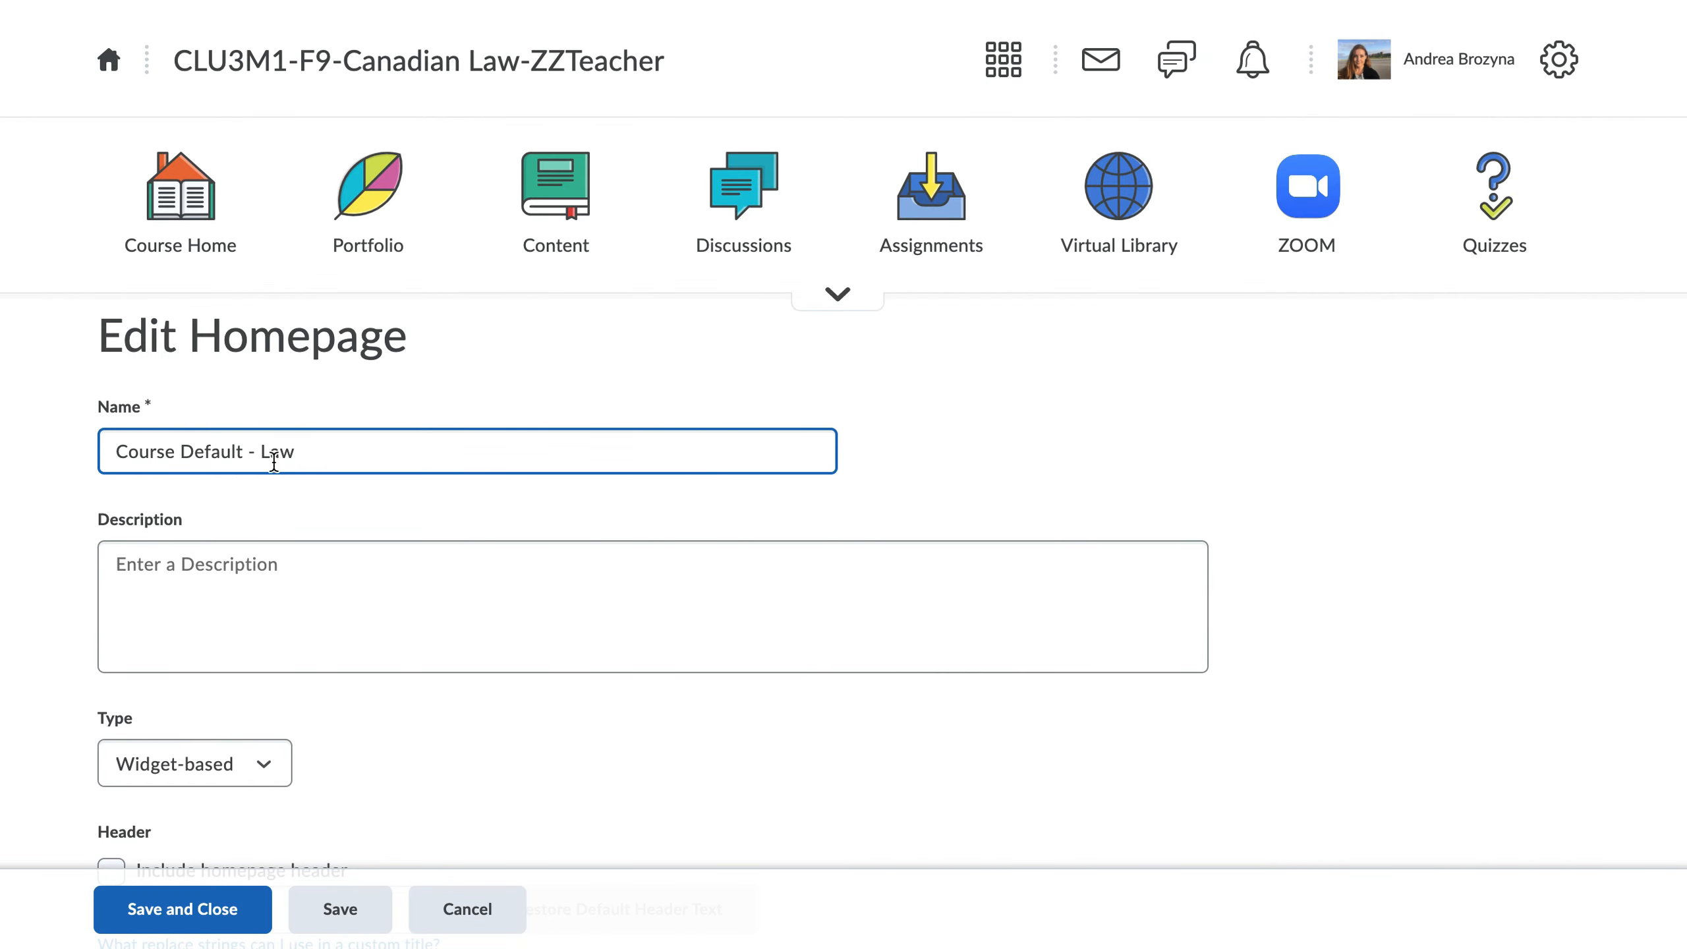
drag(260, 450, 75, 460)
key(BackSpace)
click(153, 909)
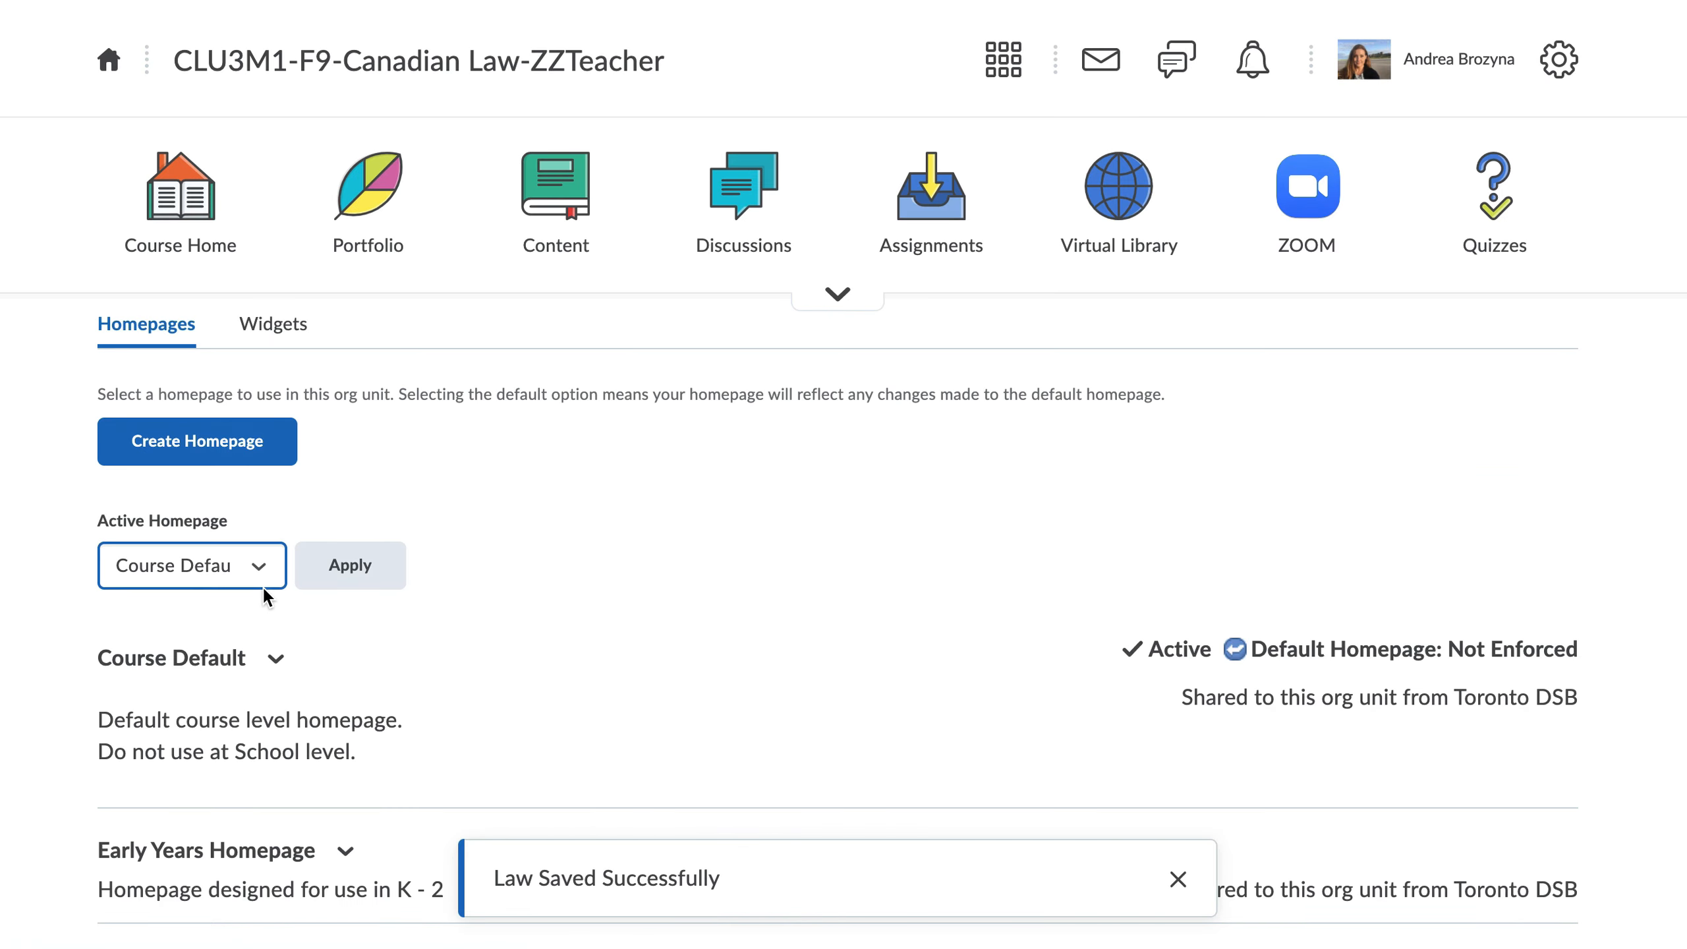
Step: Set Law as the active homepage and apply the change
scroll(451, 762, down, 3)
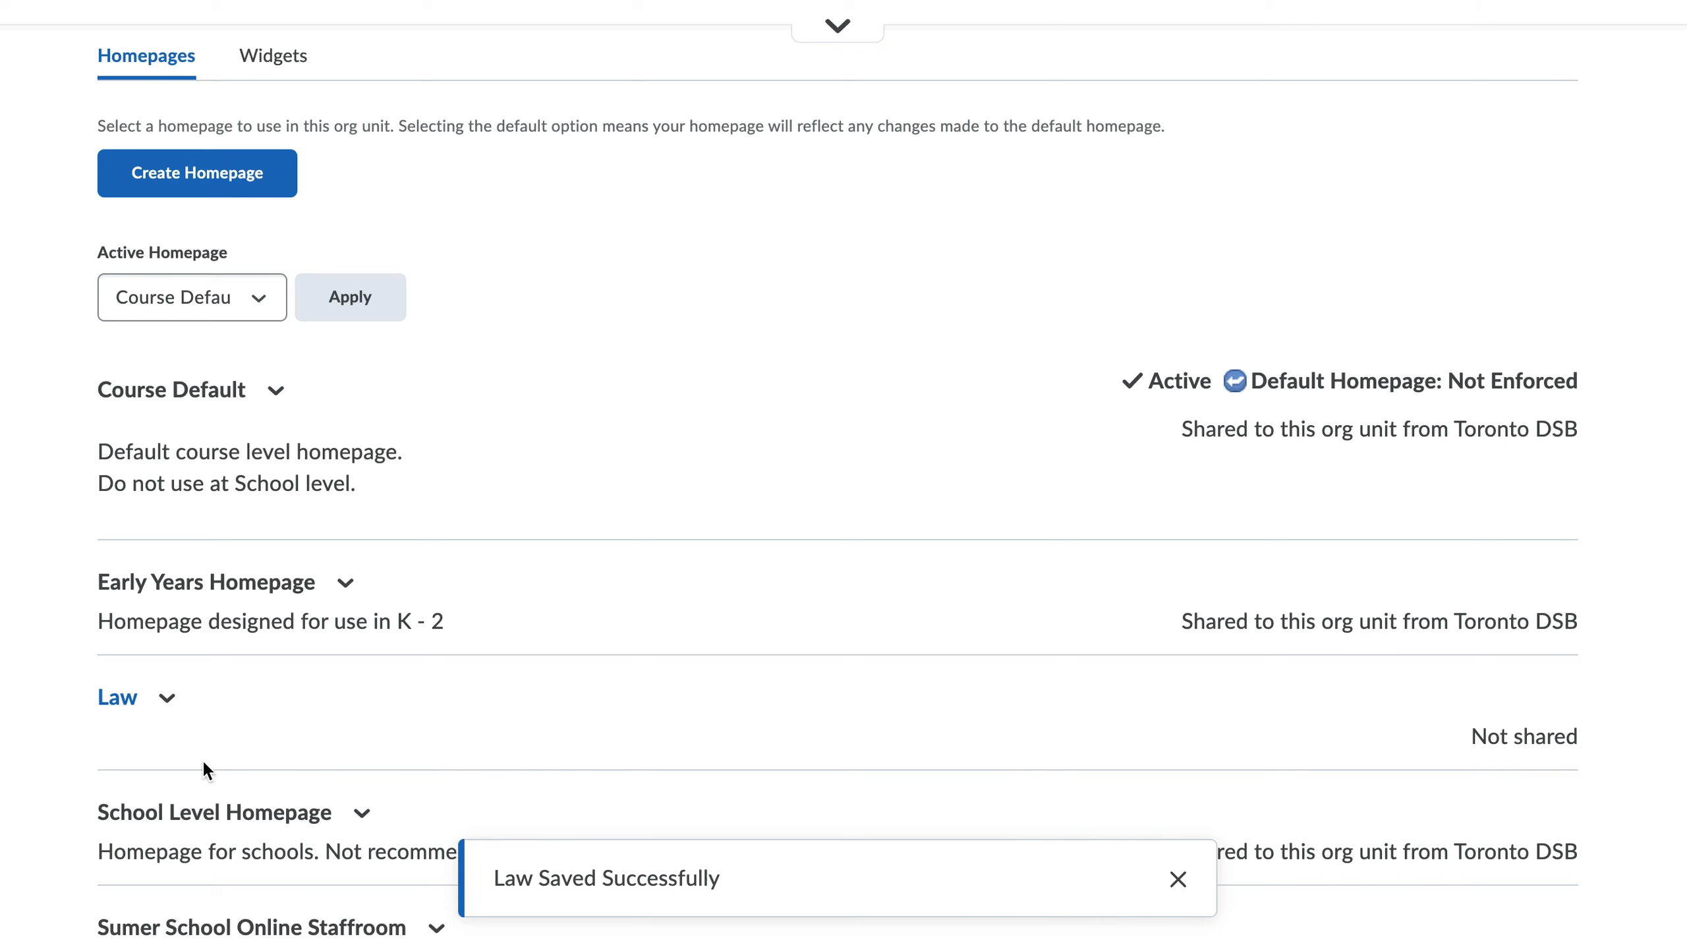
scroll(327, 728, up, 3)
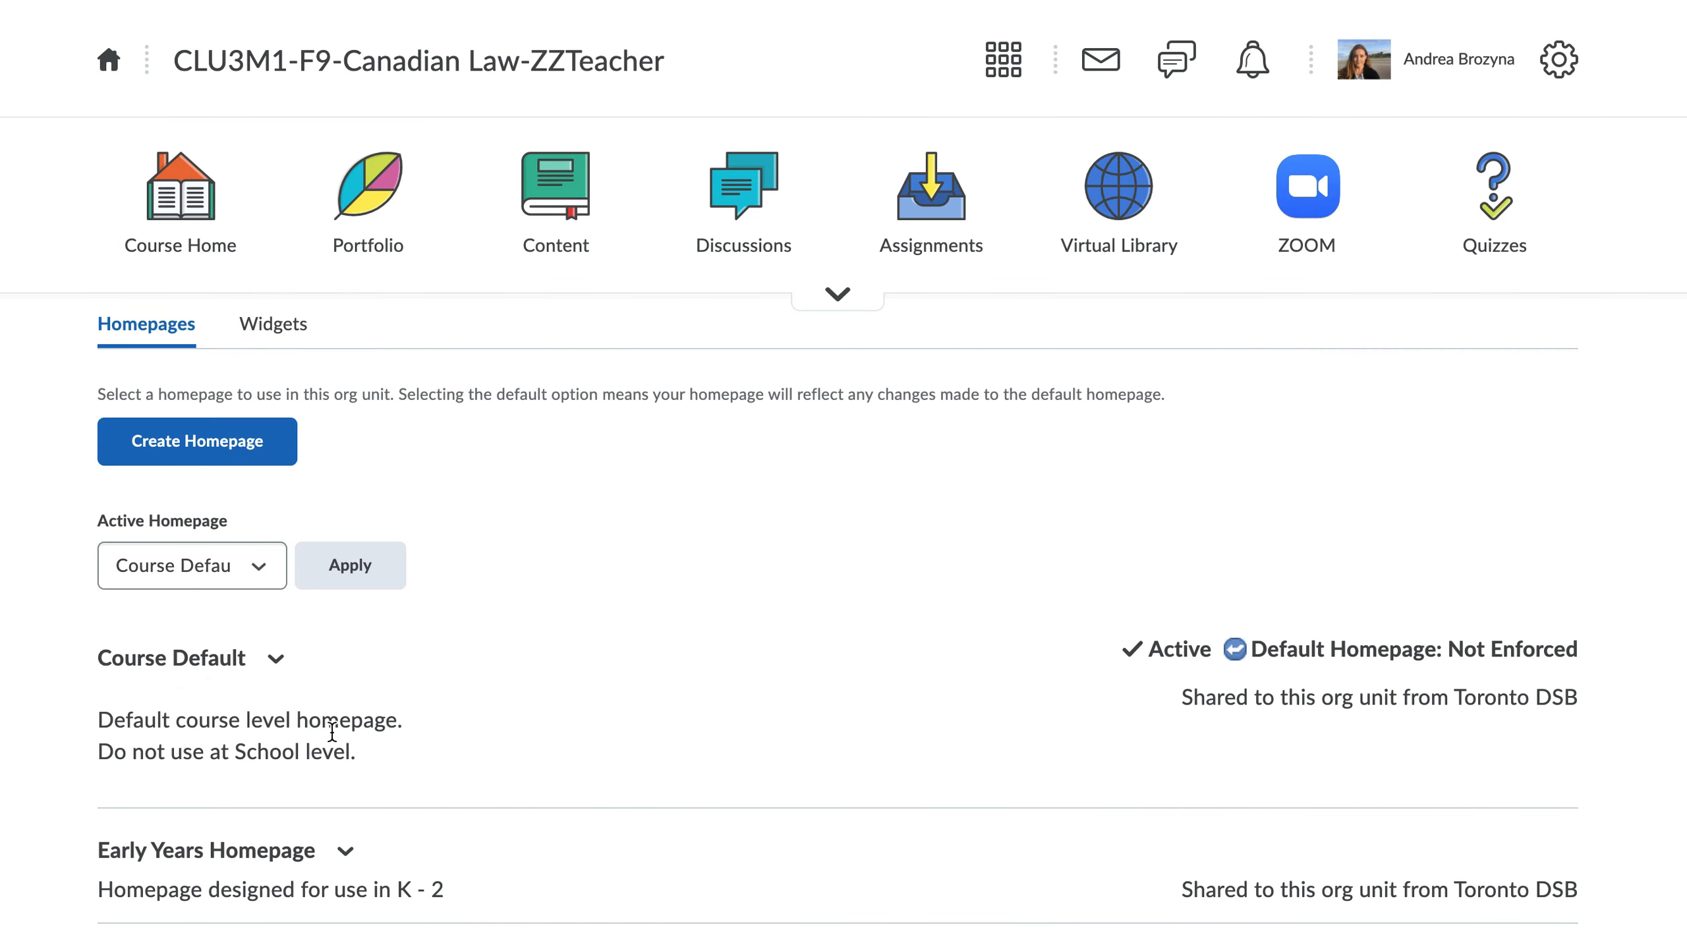
click(261, 573)
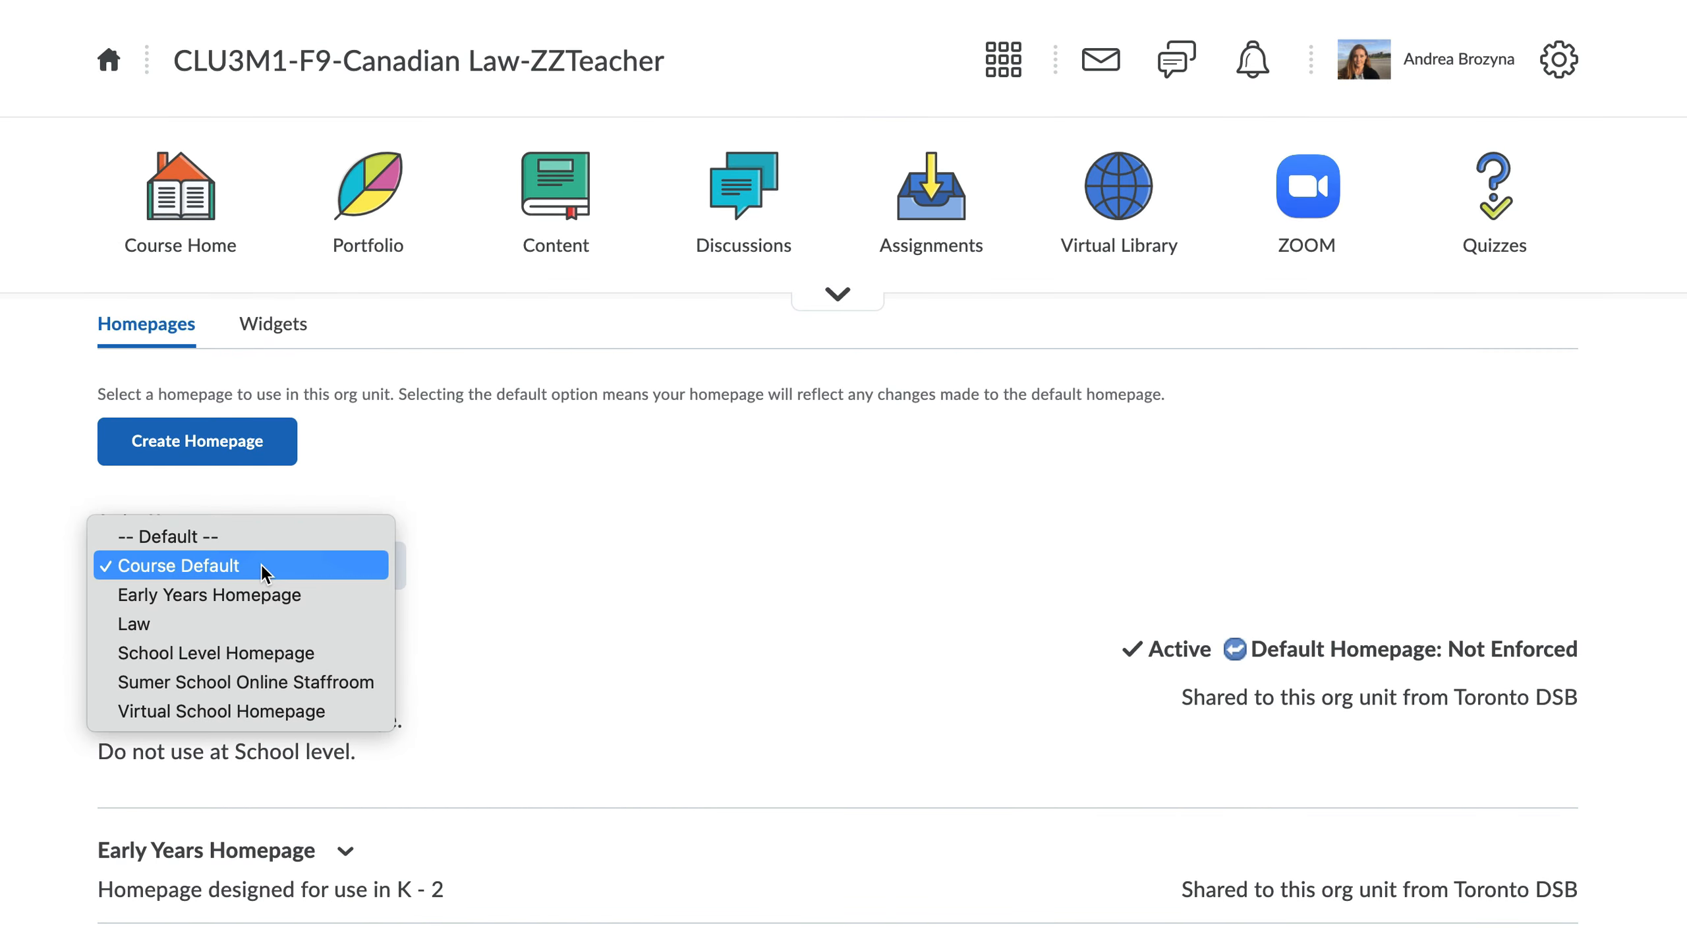
click(148, 628)
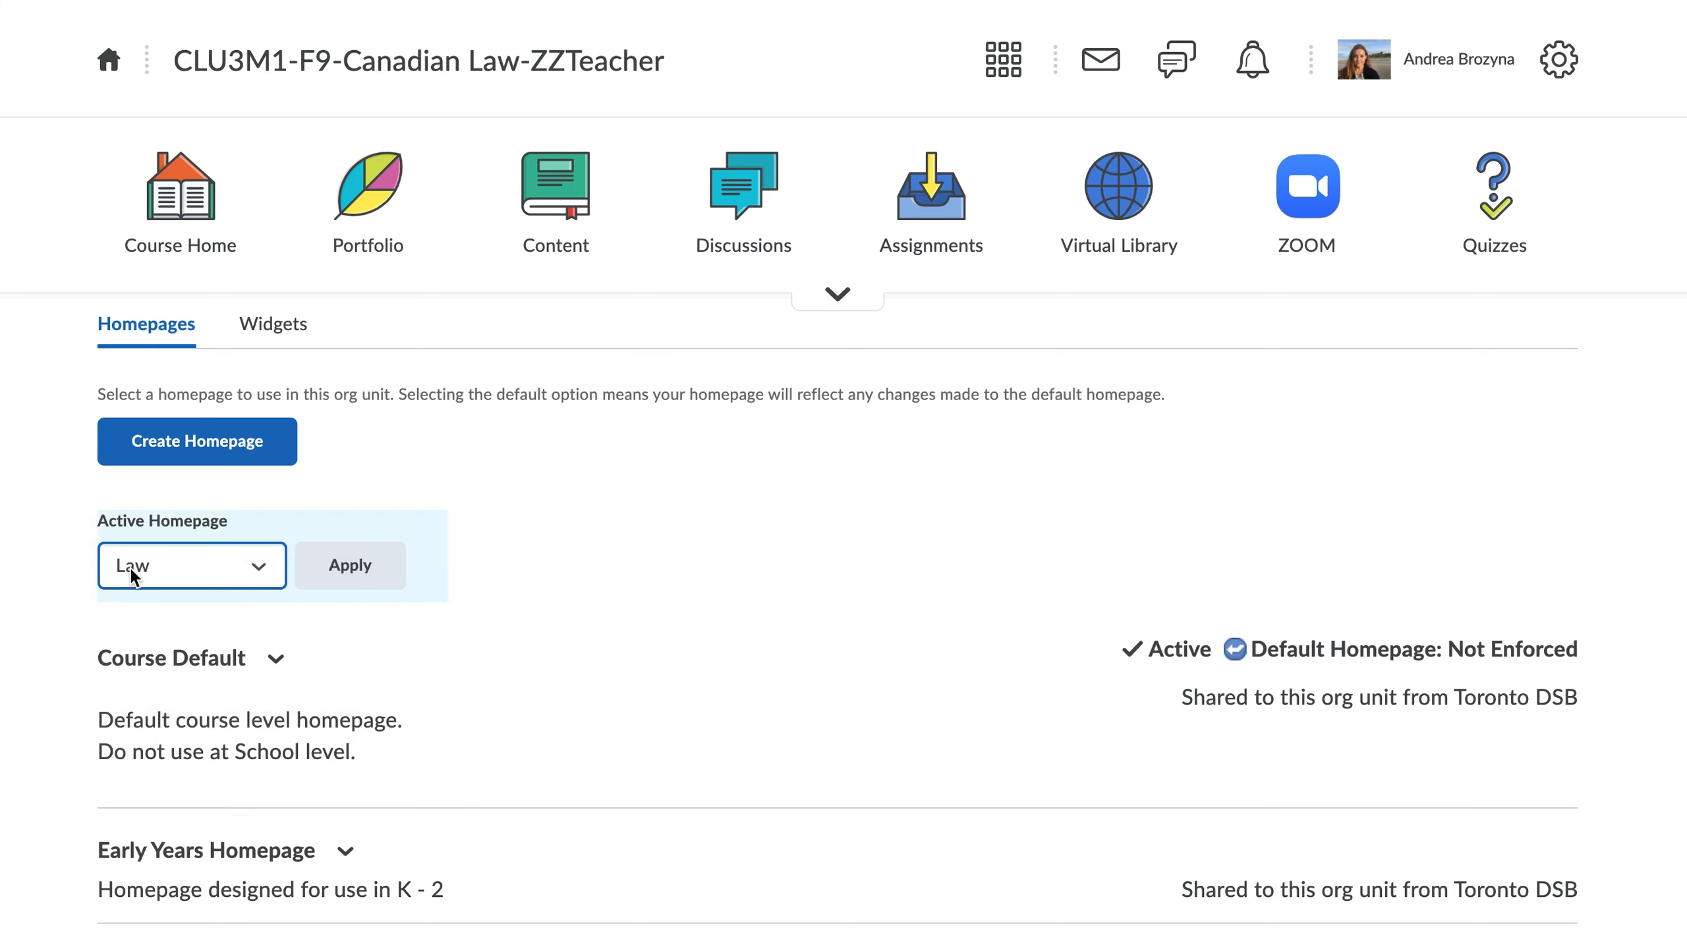
click(352, 566)
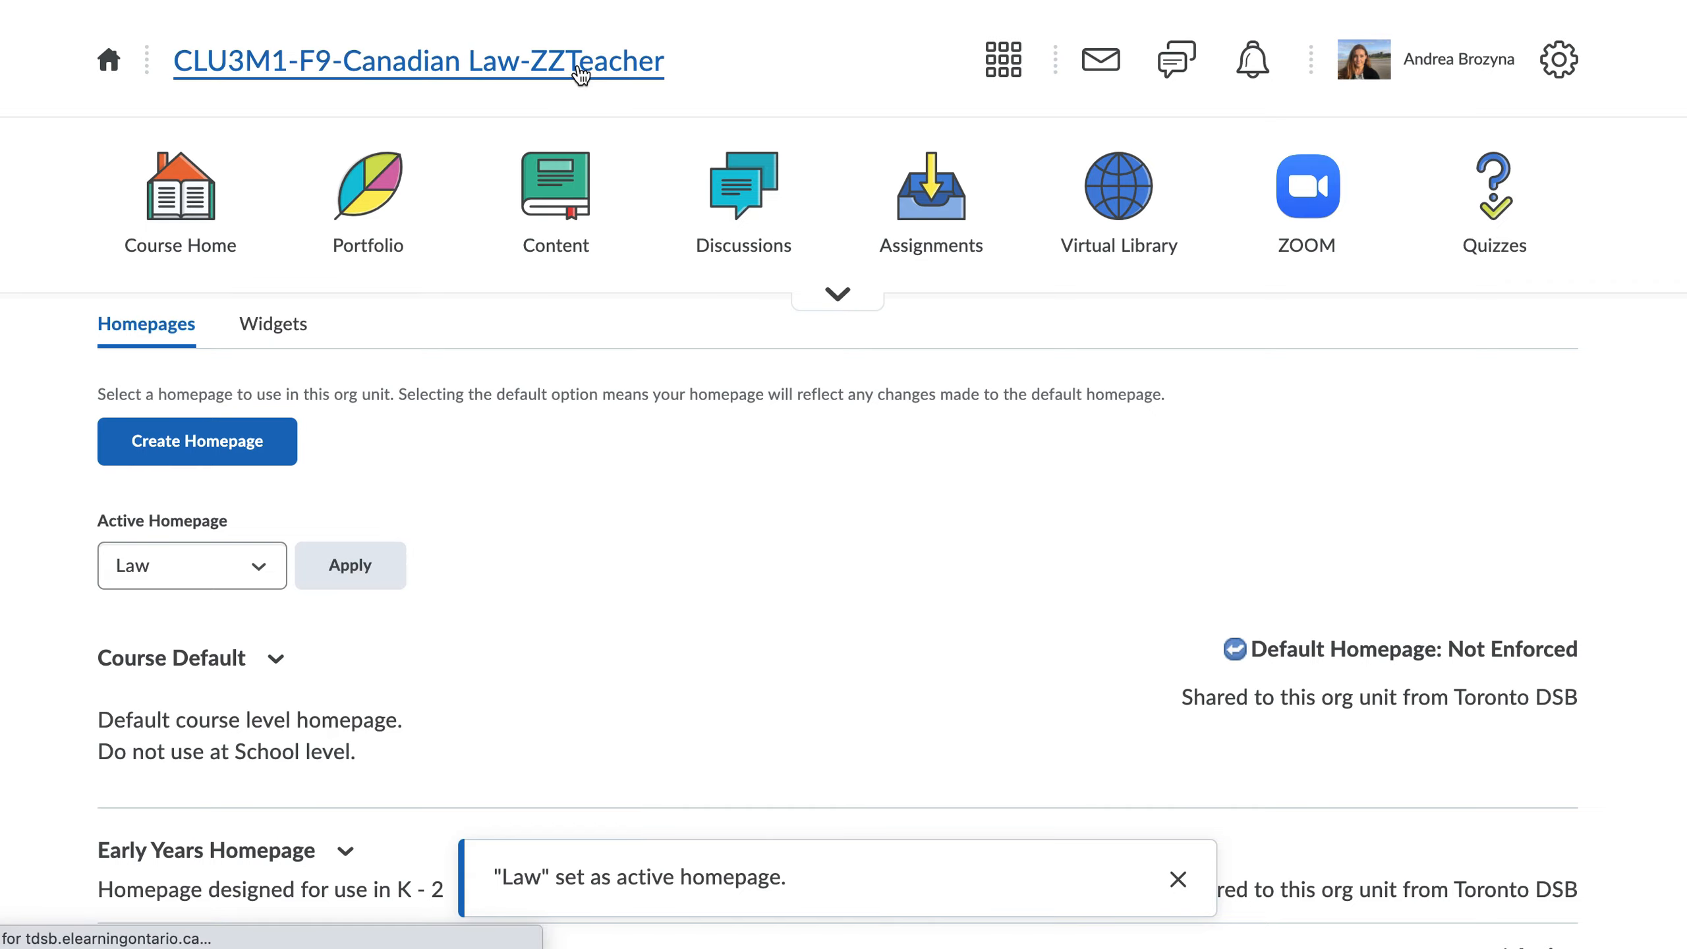
Step: Return to the course home and review the Land Acknowledgement, Announcements, Calendar and Activity Feed widgets on the page
click(580, 72)
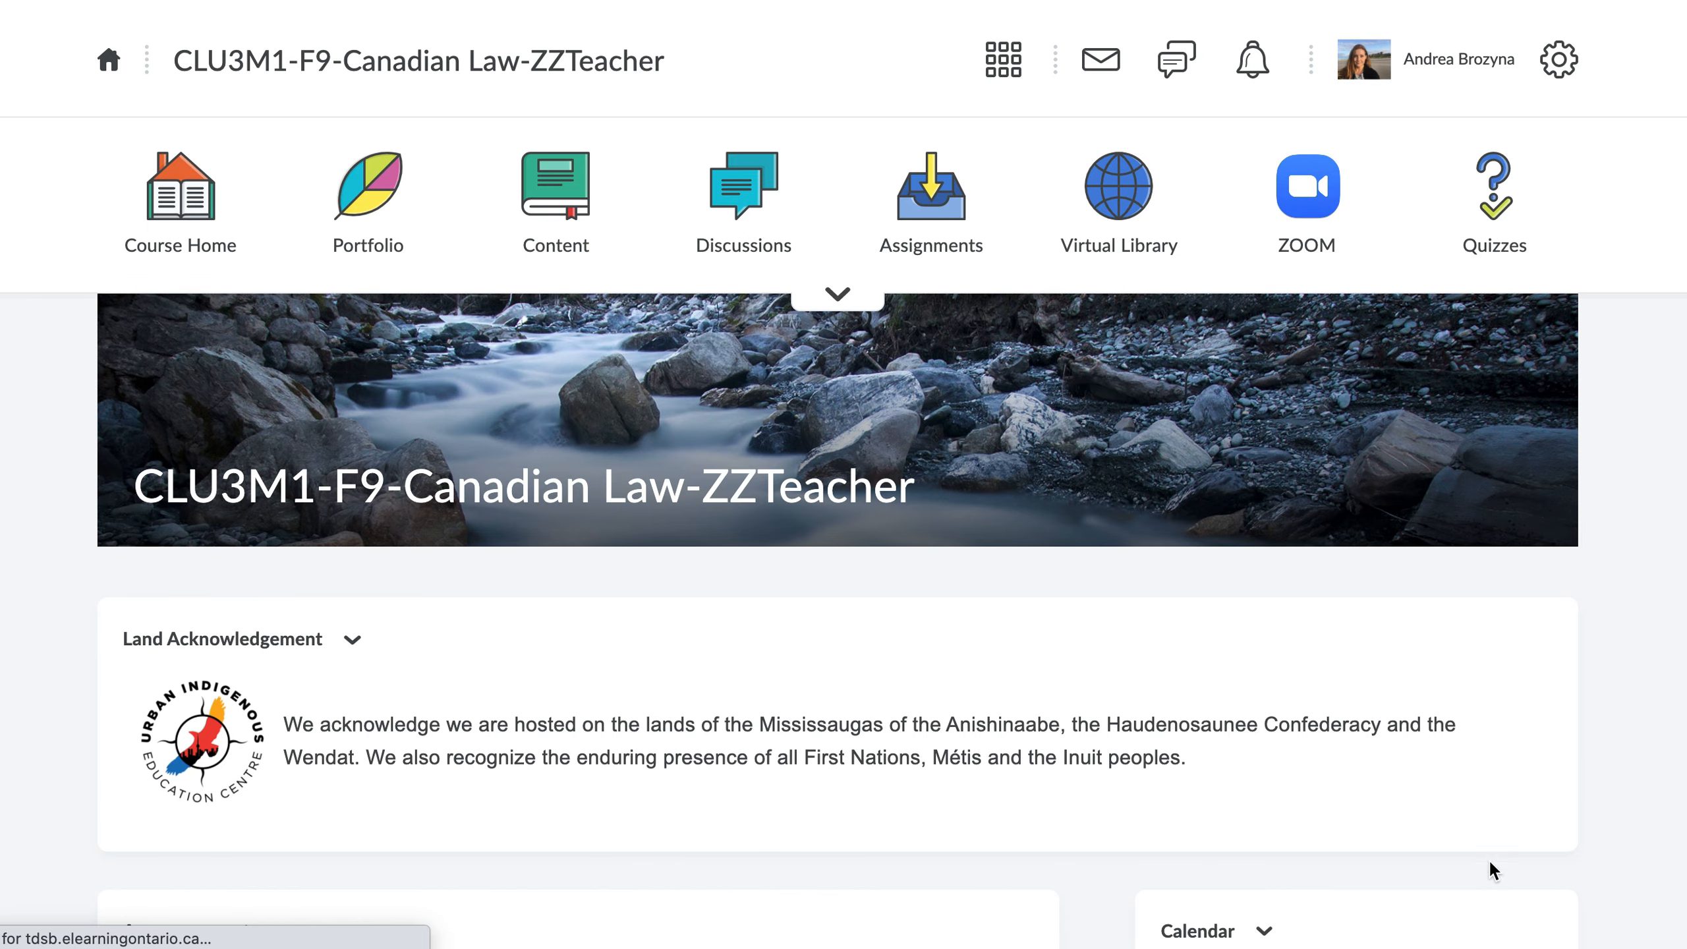
scroll(1603, 866, down, 1)
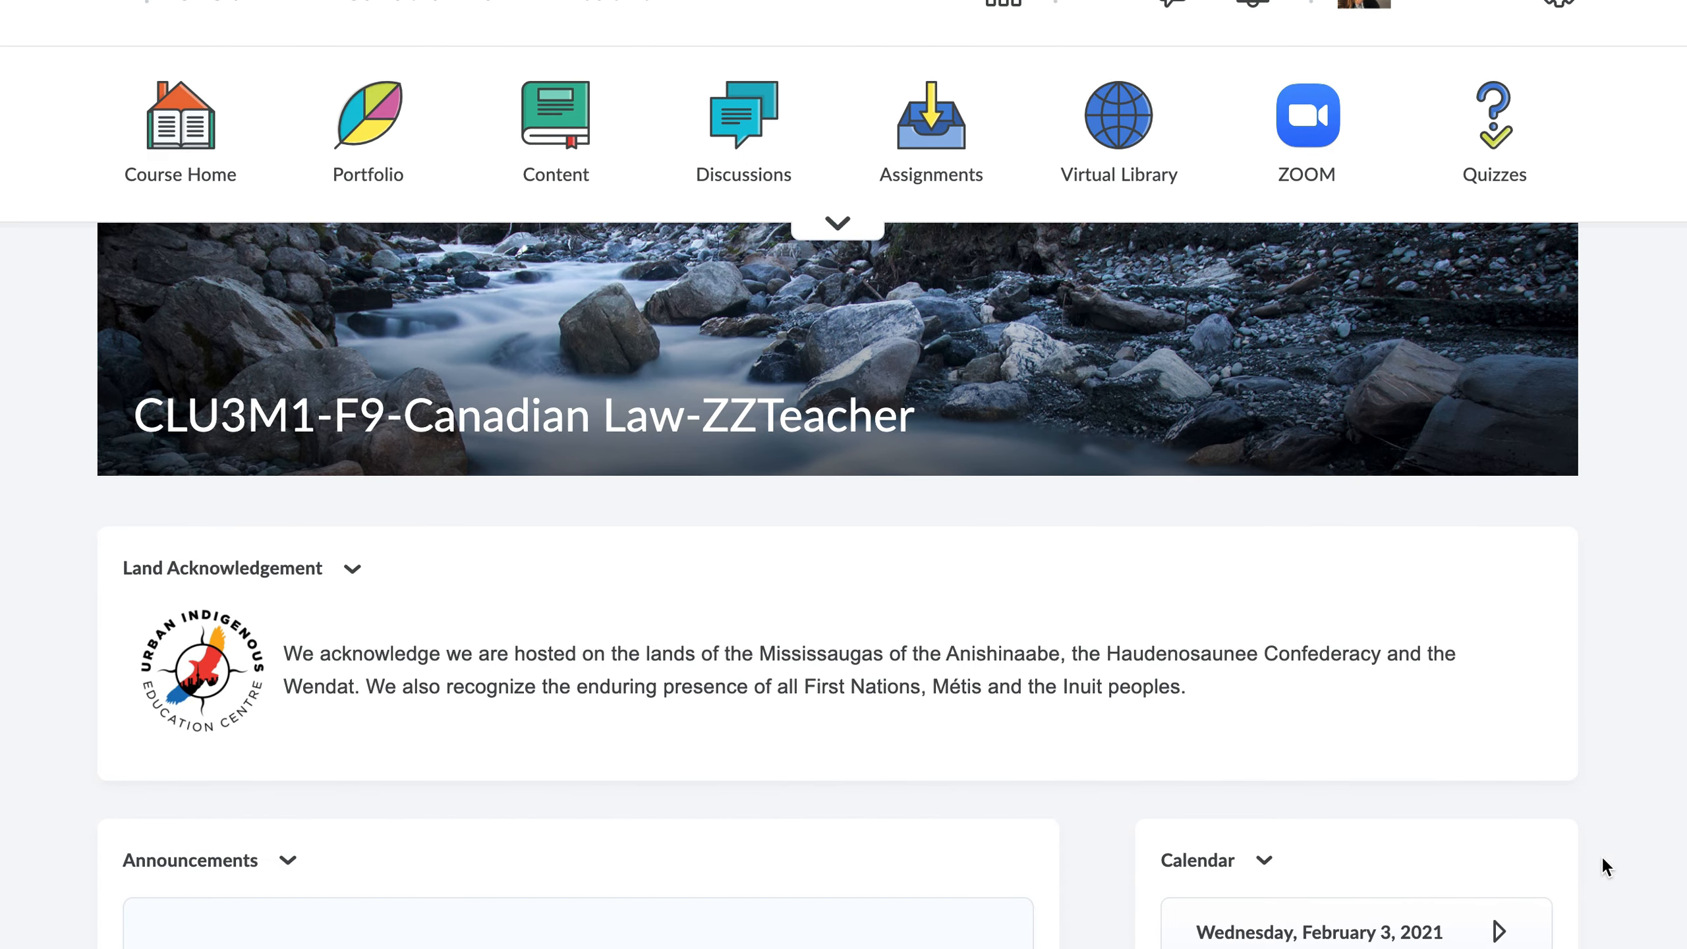
scroll(1600, 855, down, 7)
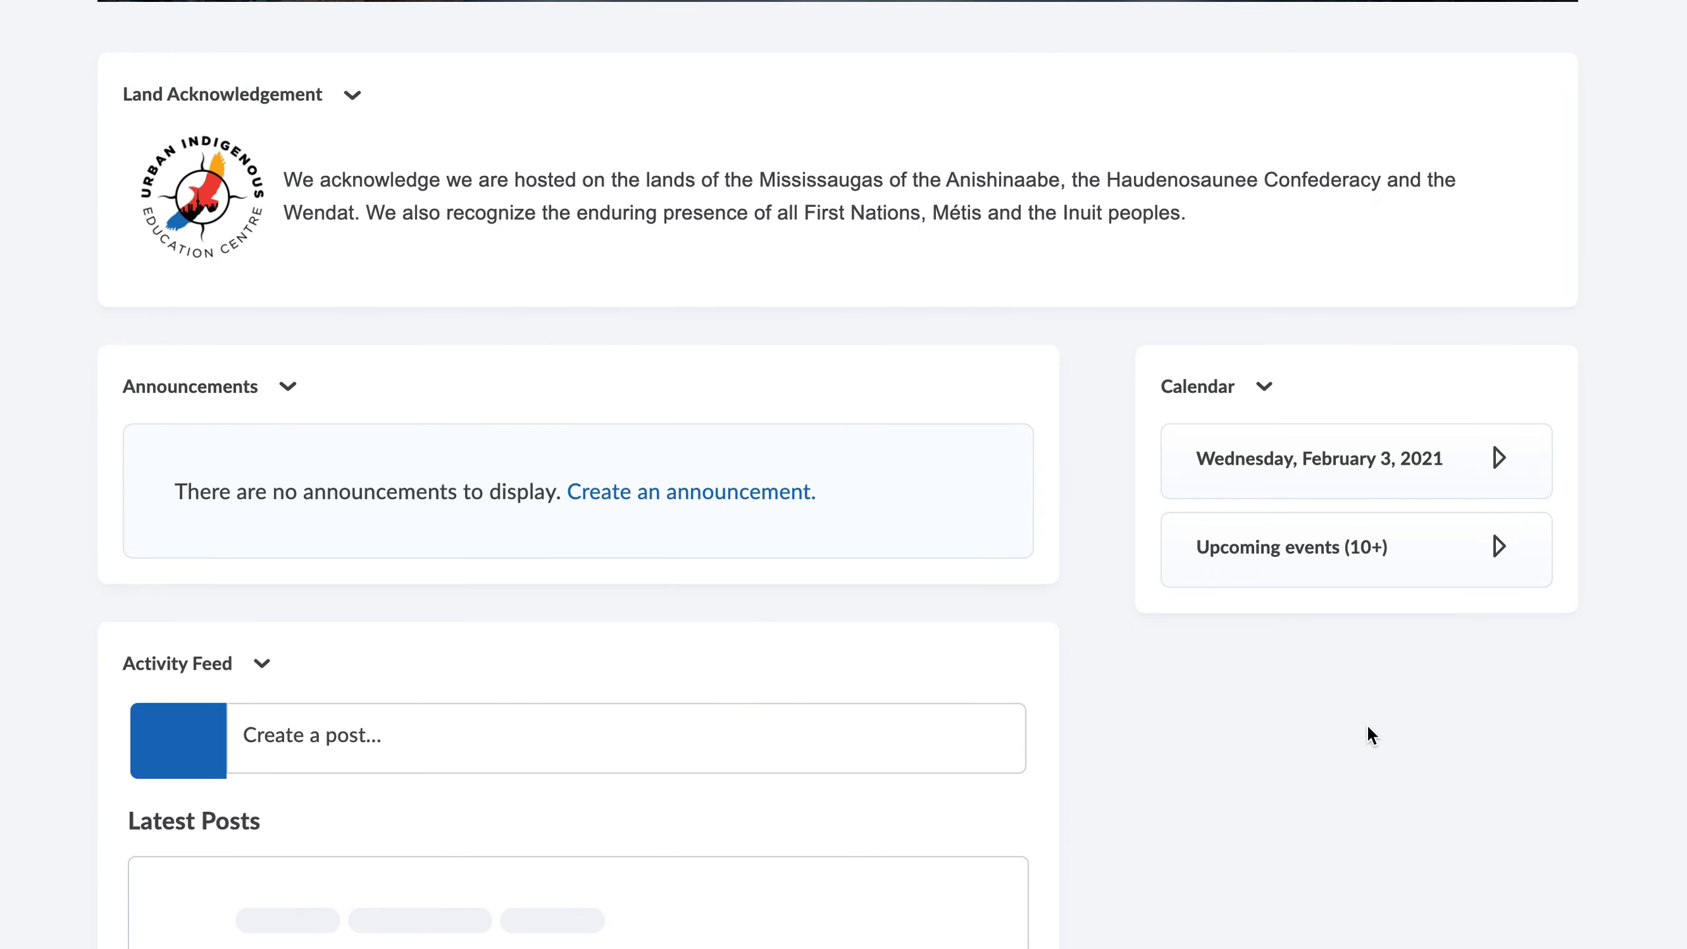
Step: View the options for managing or editing the homepage at the end of the page, and dismiss them
scroll(1080, 688, up, 4)
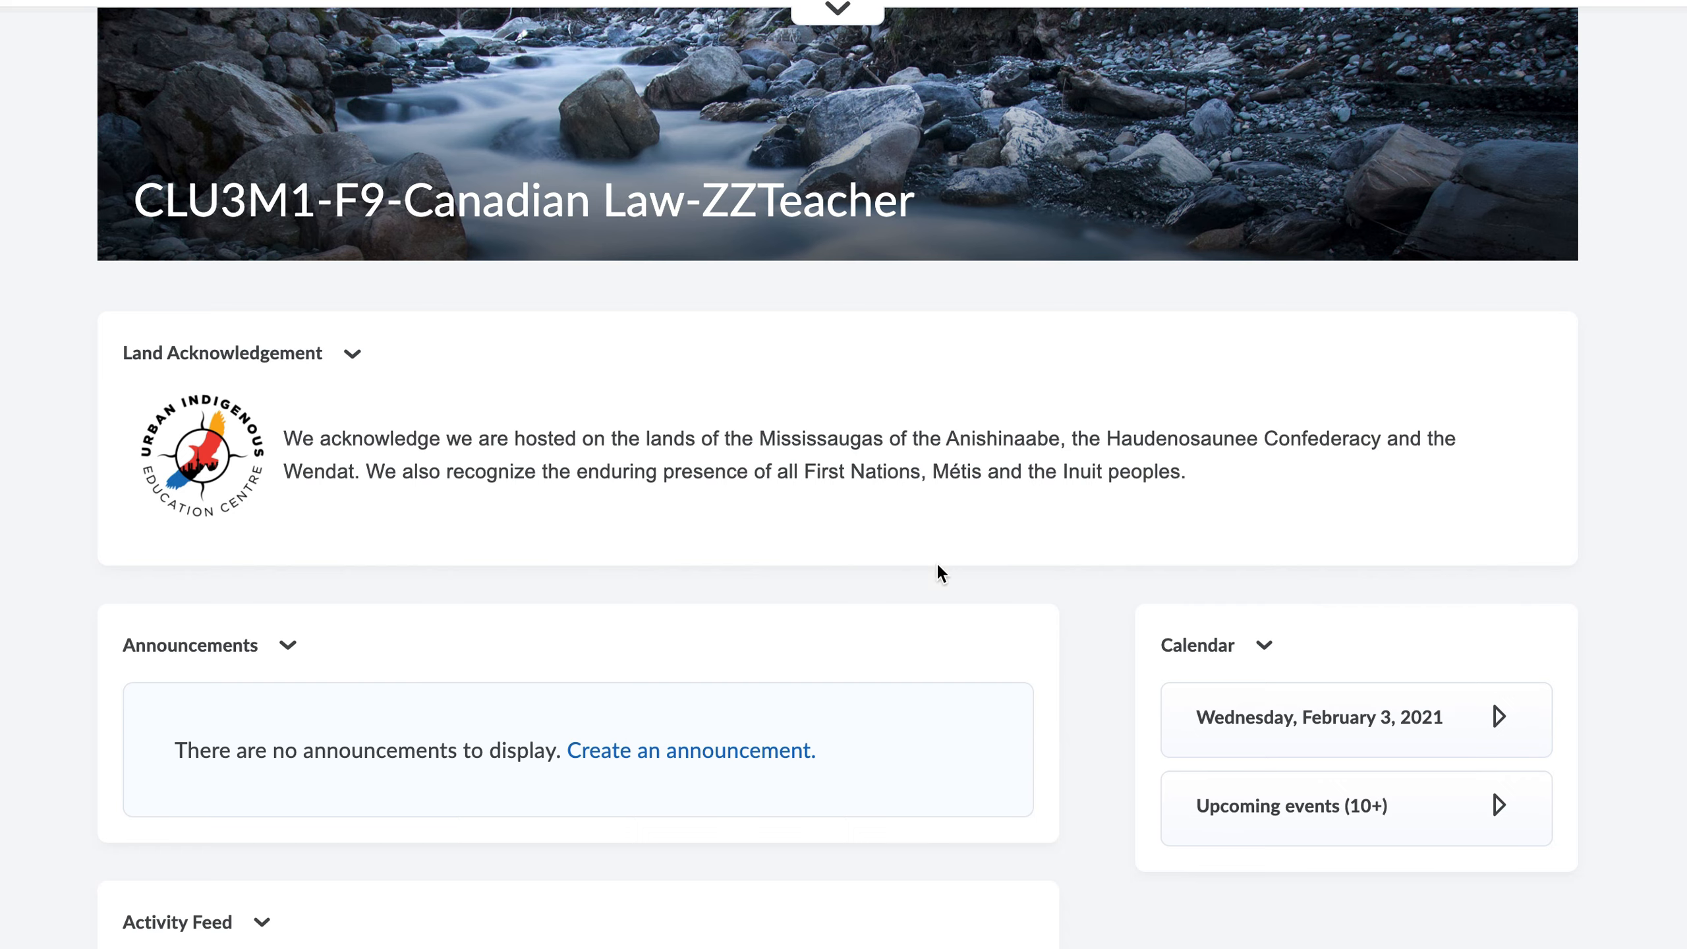
scroll(1618, 792, down, 20)
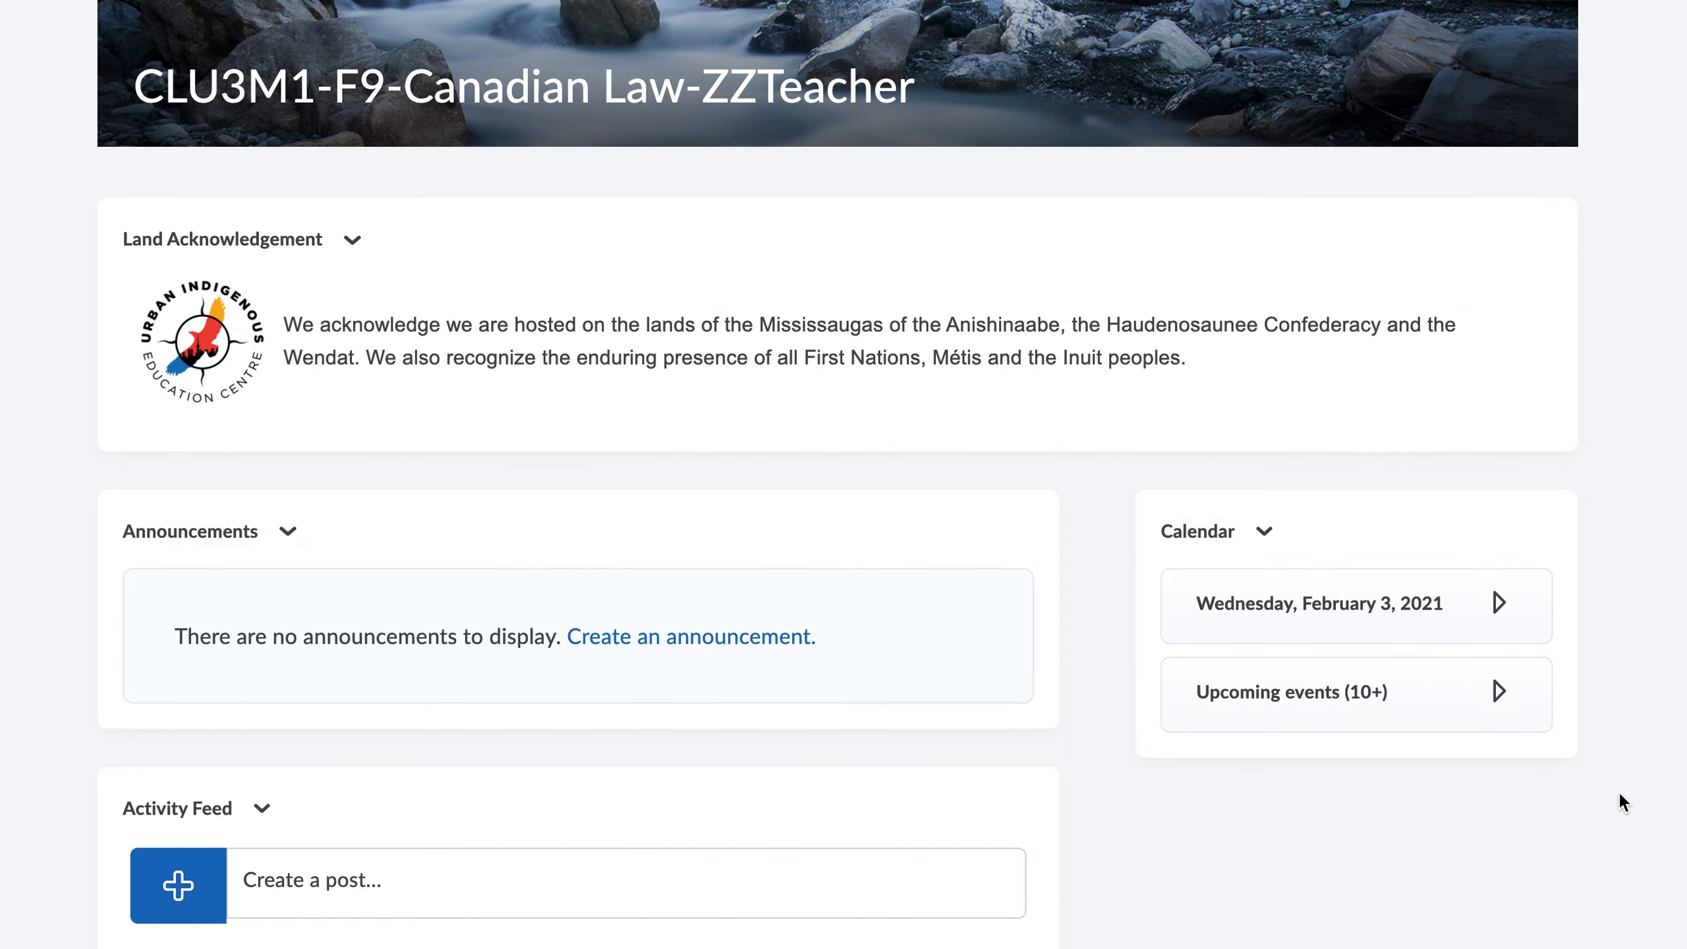
scroll(1618, 790, down, 10)
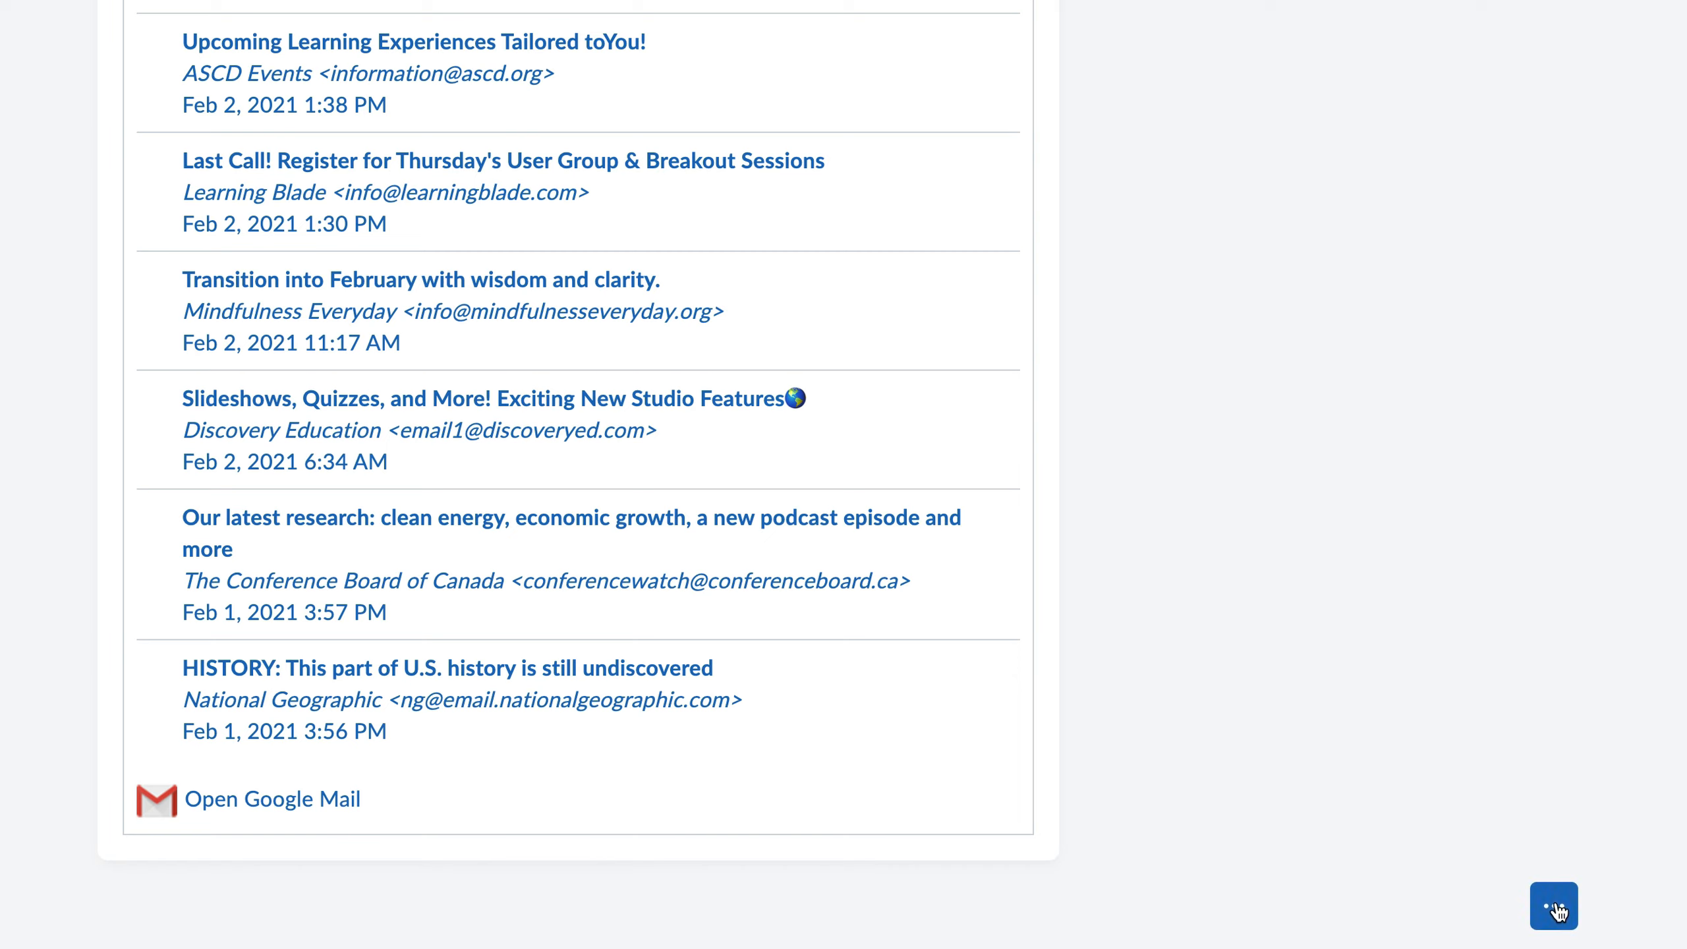
click(1556, 907)
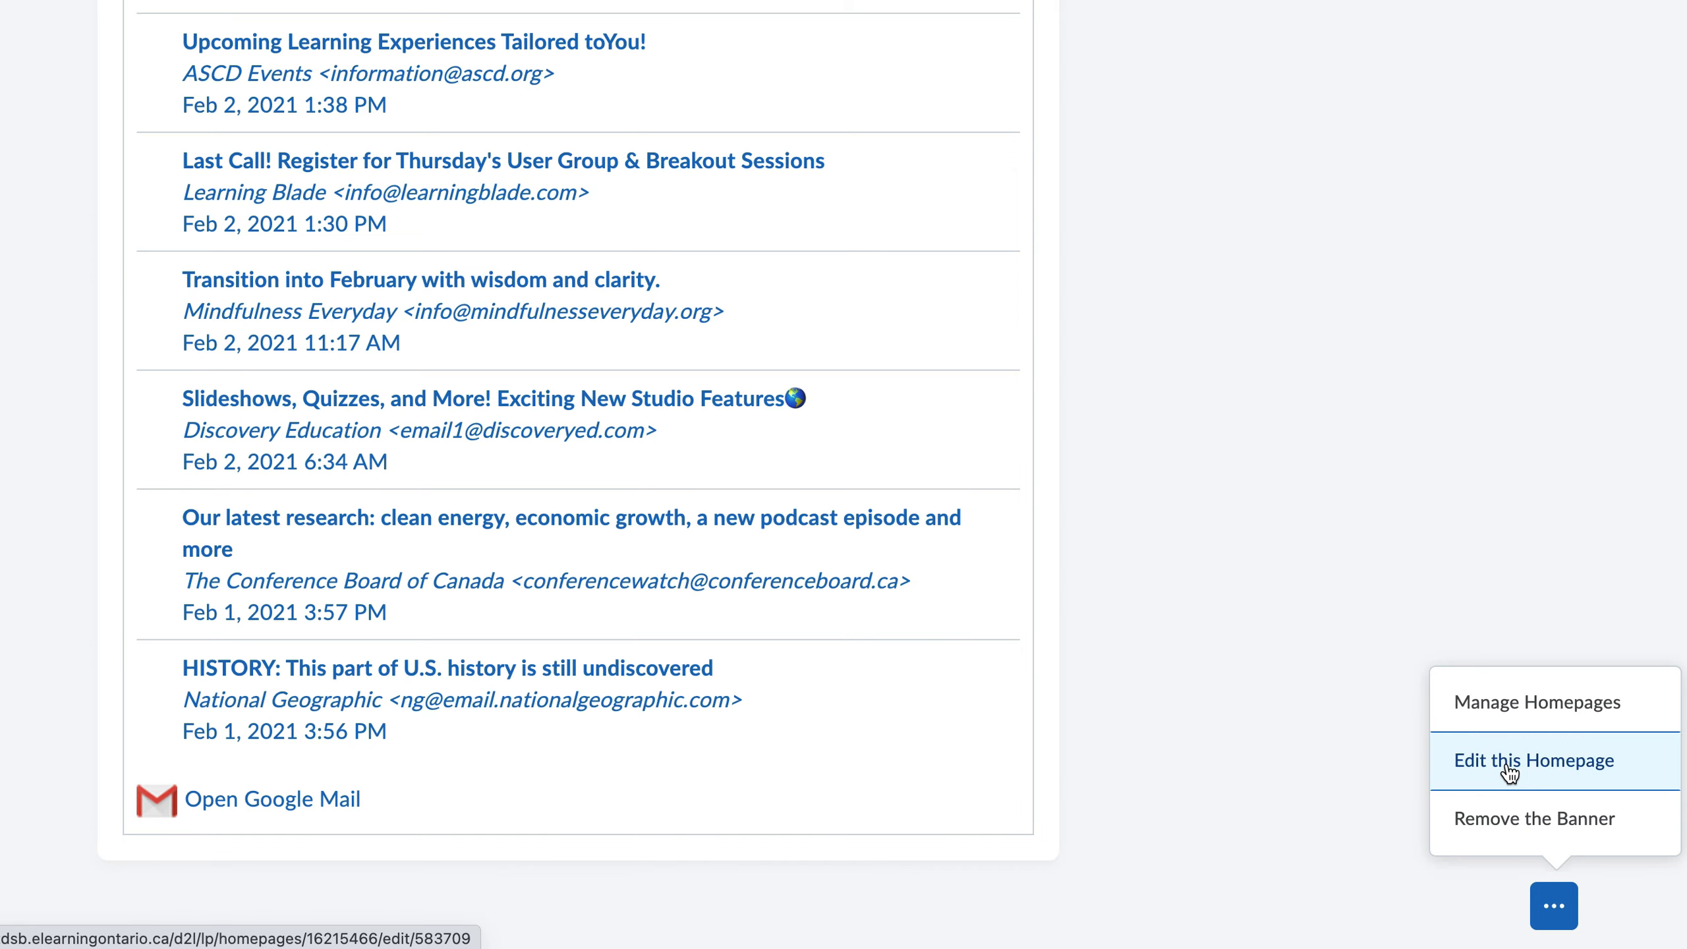
click(1545, 554)
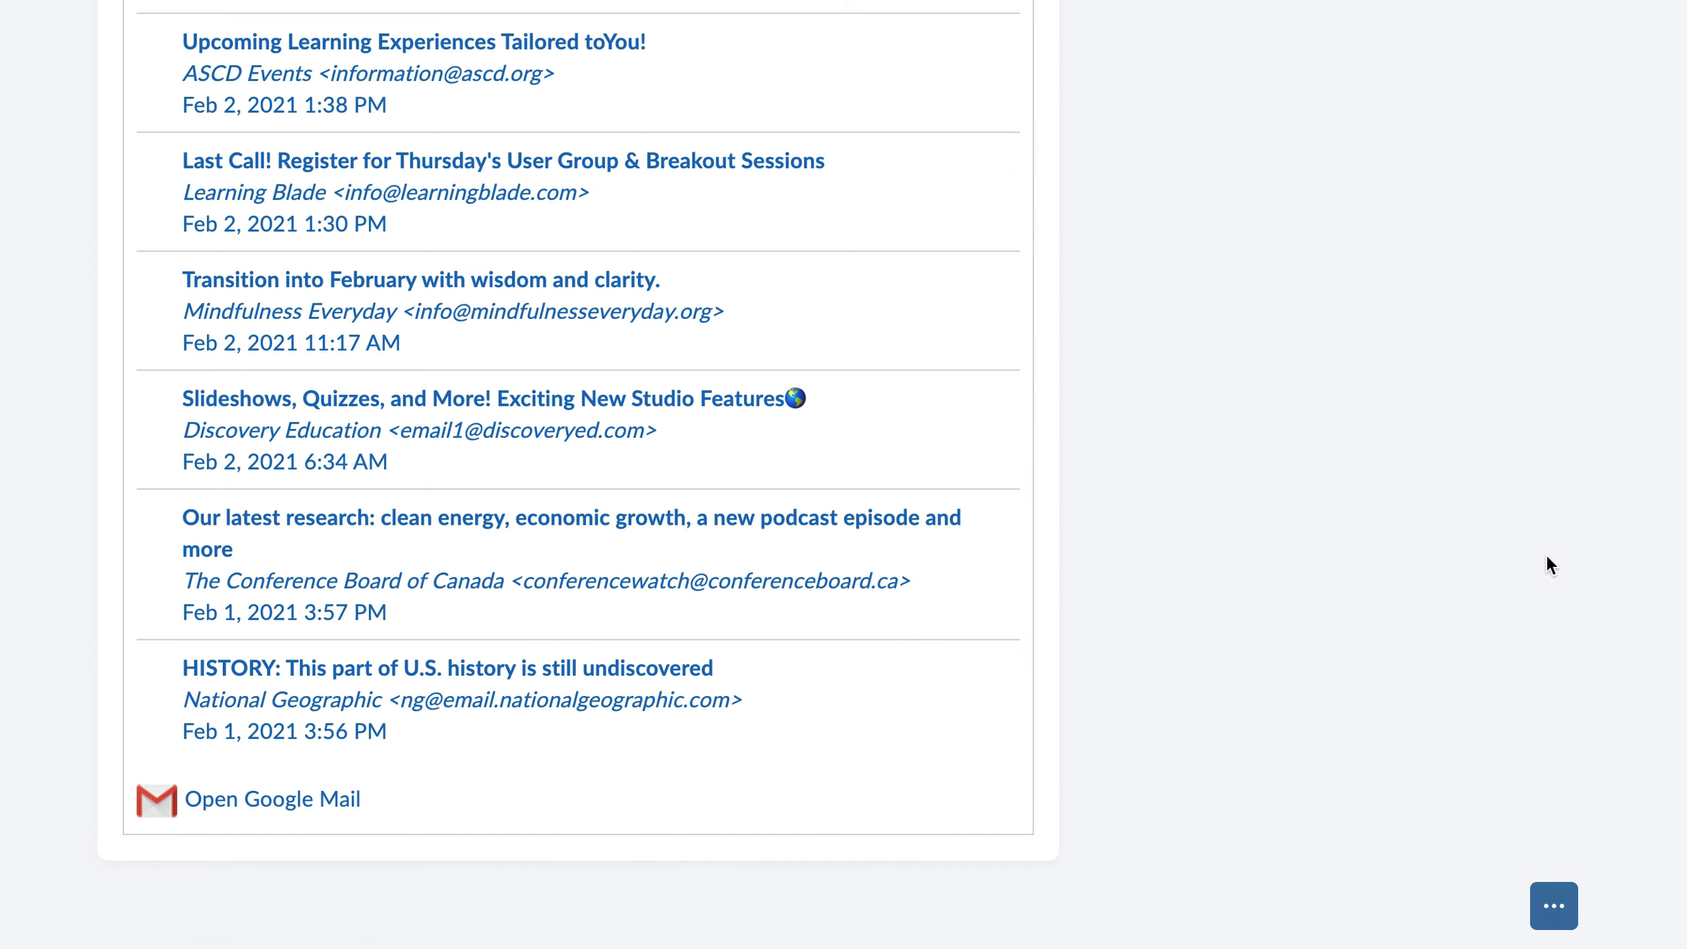
Step: Expand the monthly view for February 2021 in the Calendar widget and review the homepage layout around it
scroll(1542, 559, up, 15)
scroll(1541, 560, up, 8)
scroll(1502, 788, down, 7)
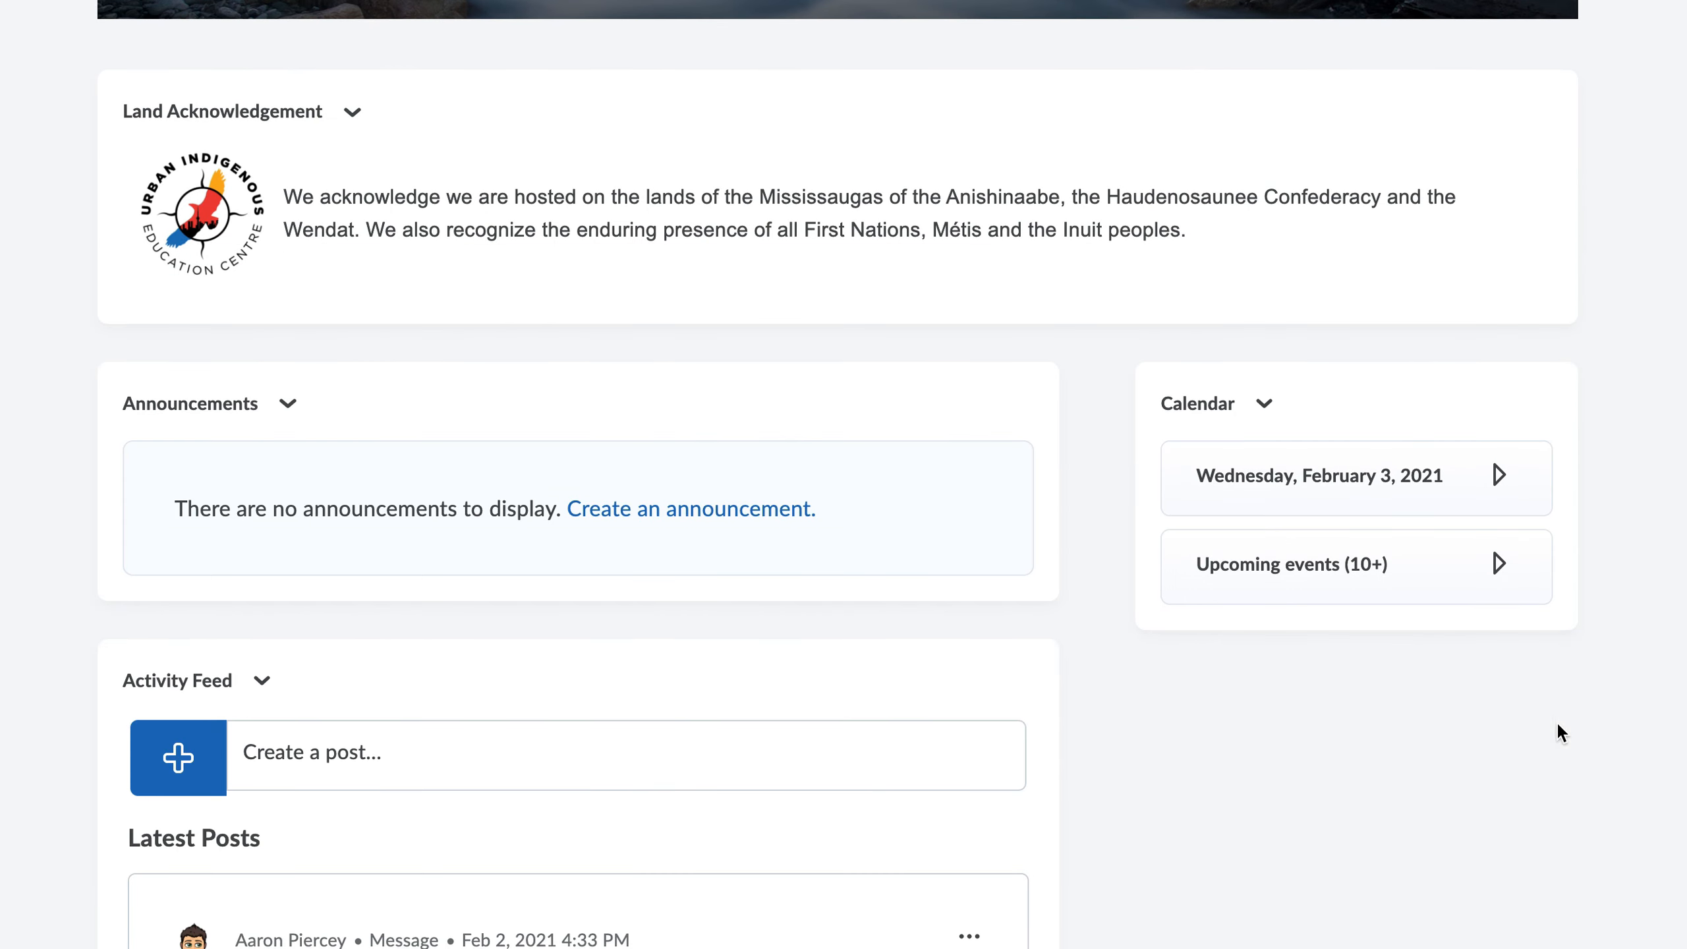
click(1497, 474)
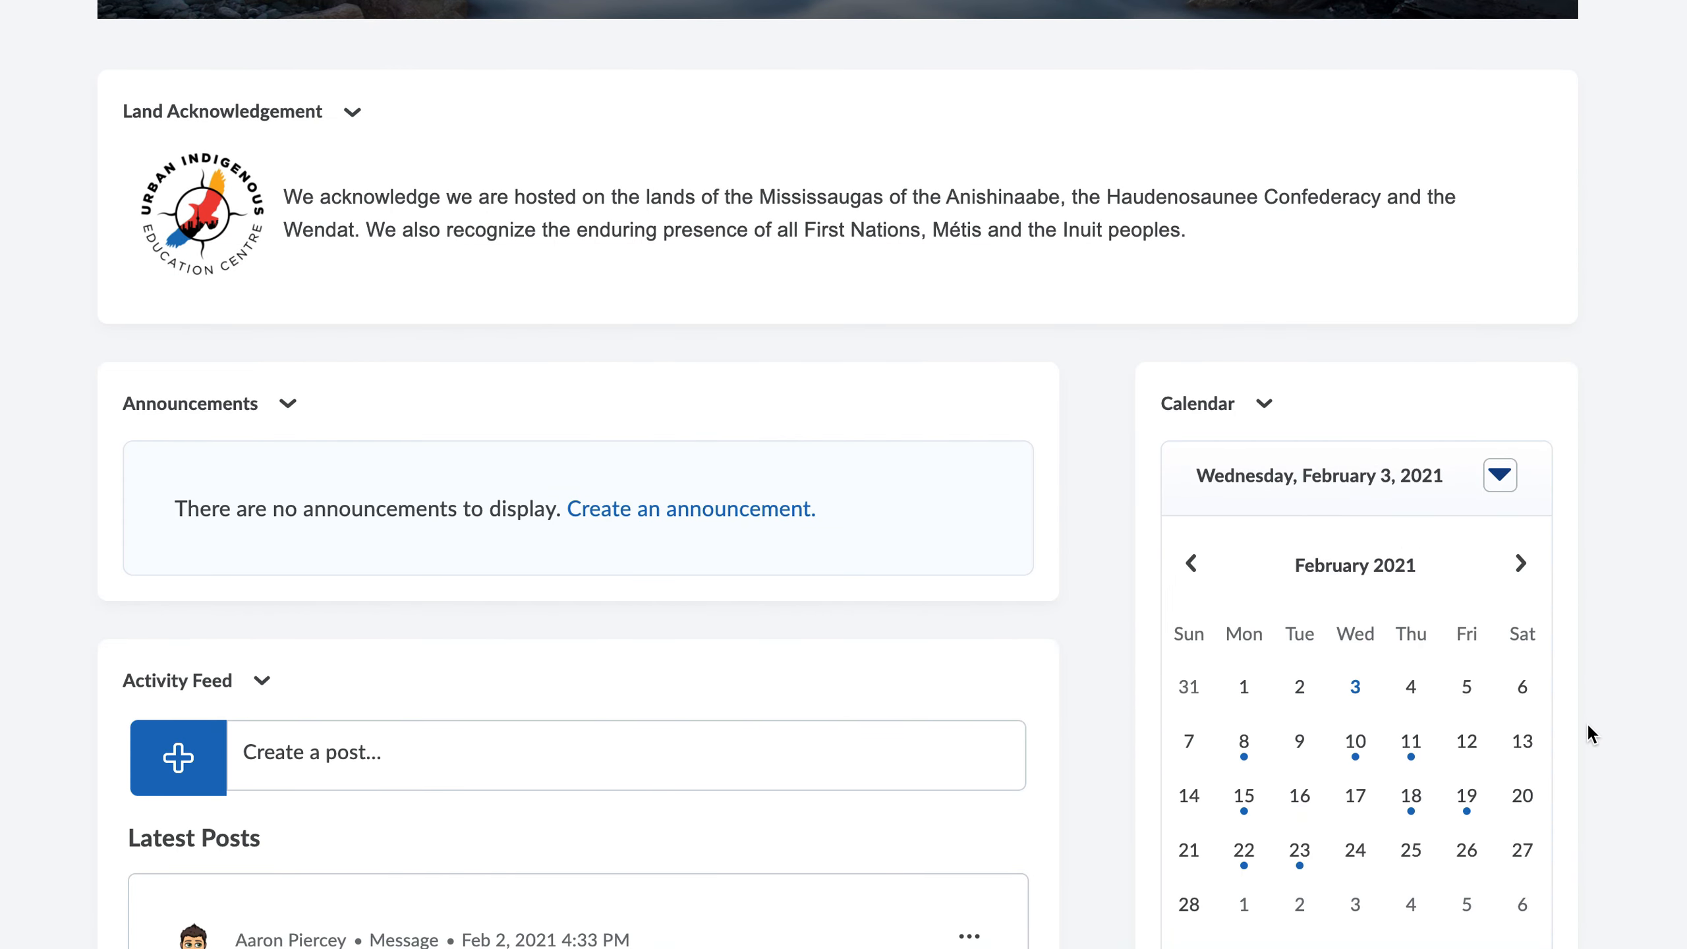
scroll(1587, 723, down, 5)
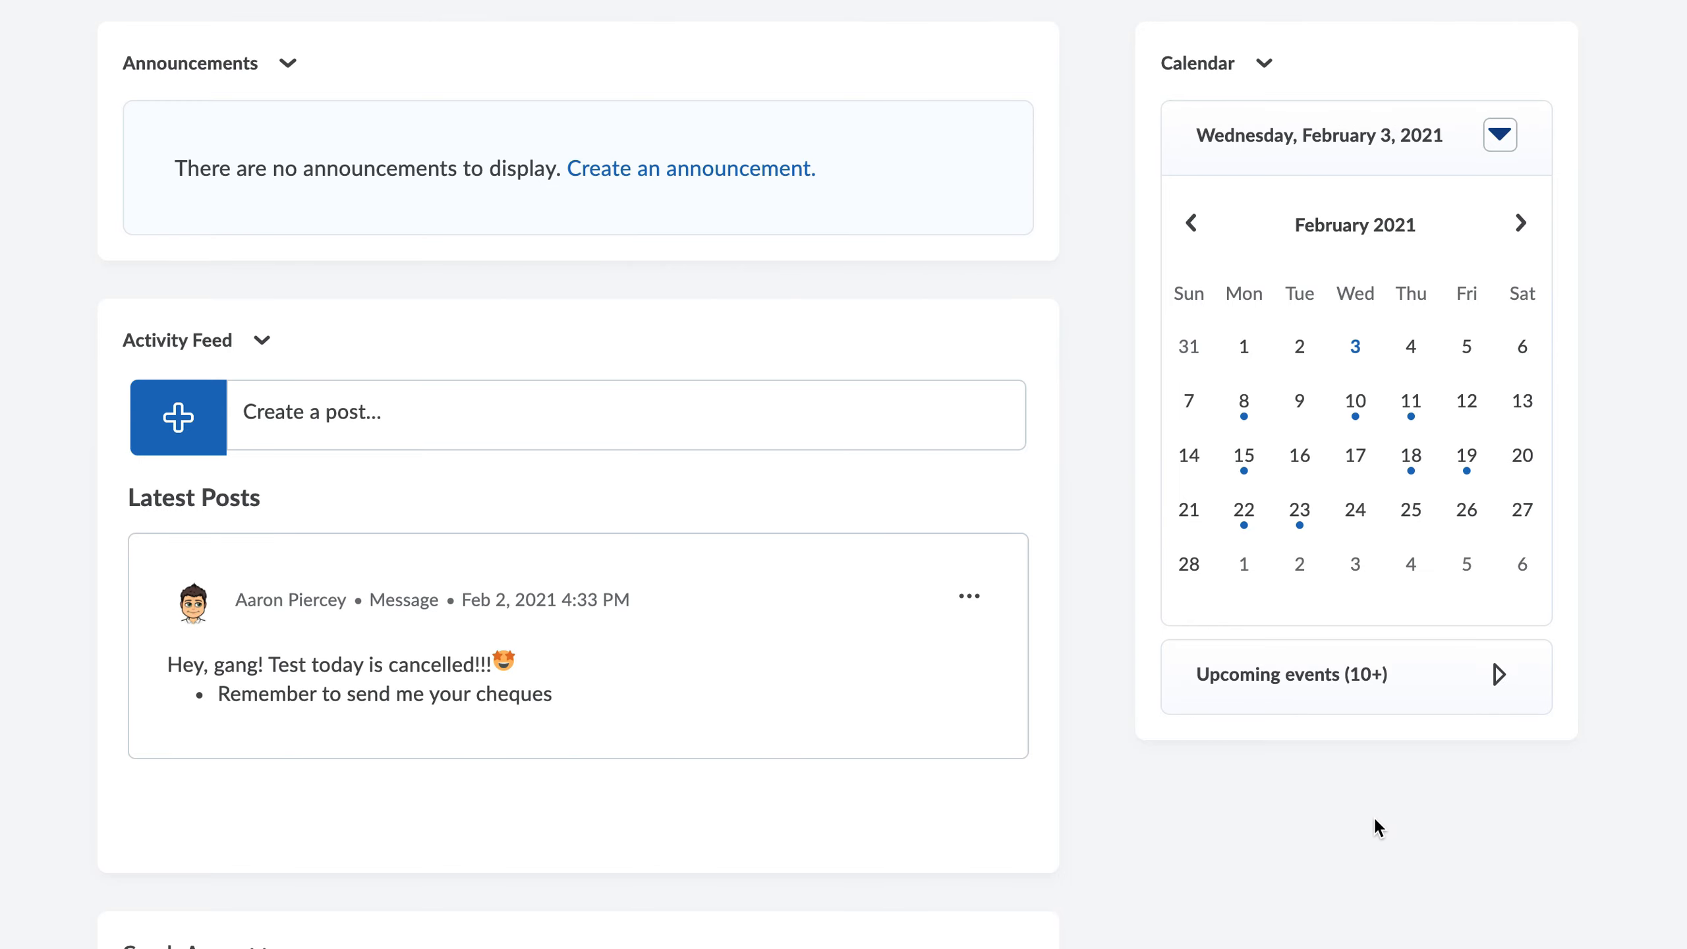
scroll(1447, 804, up, 13)
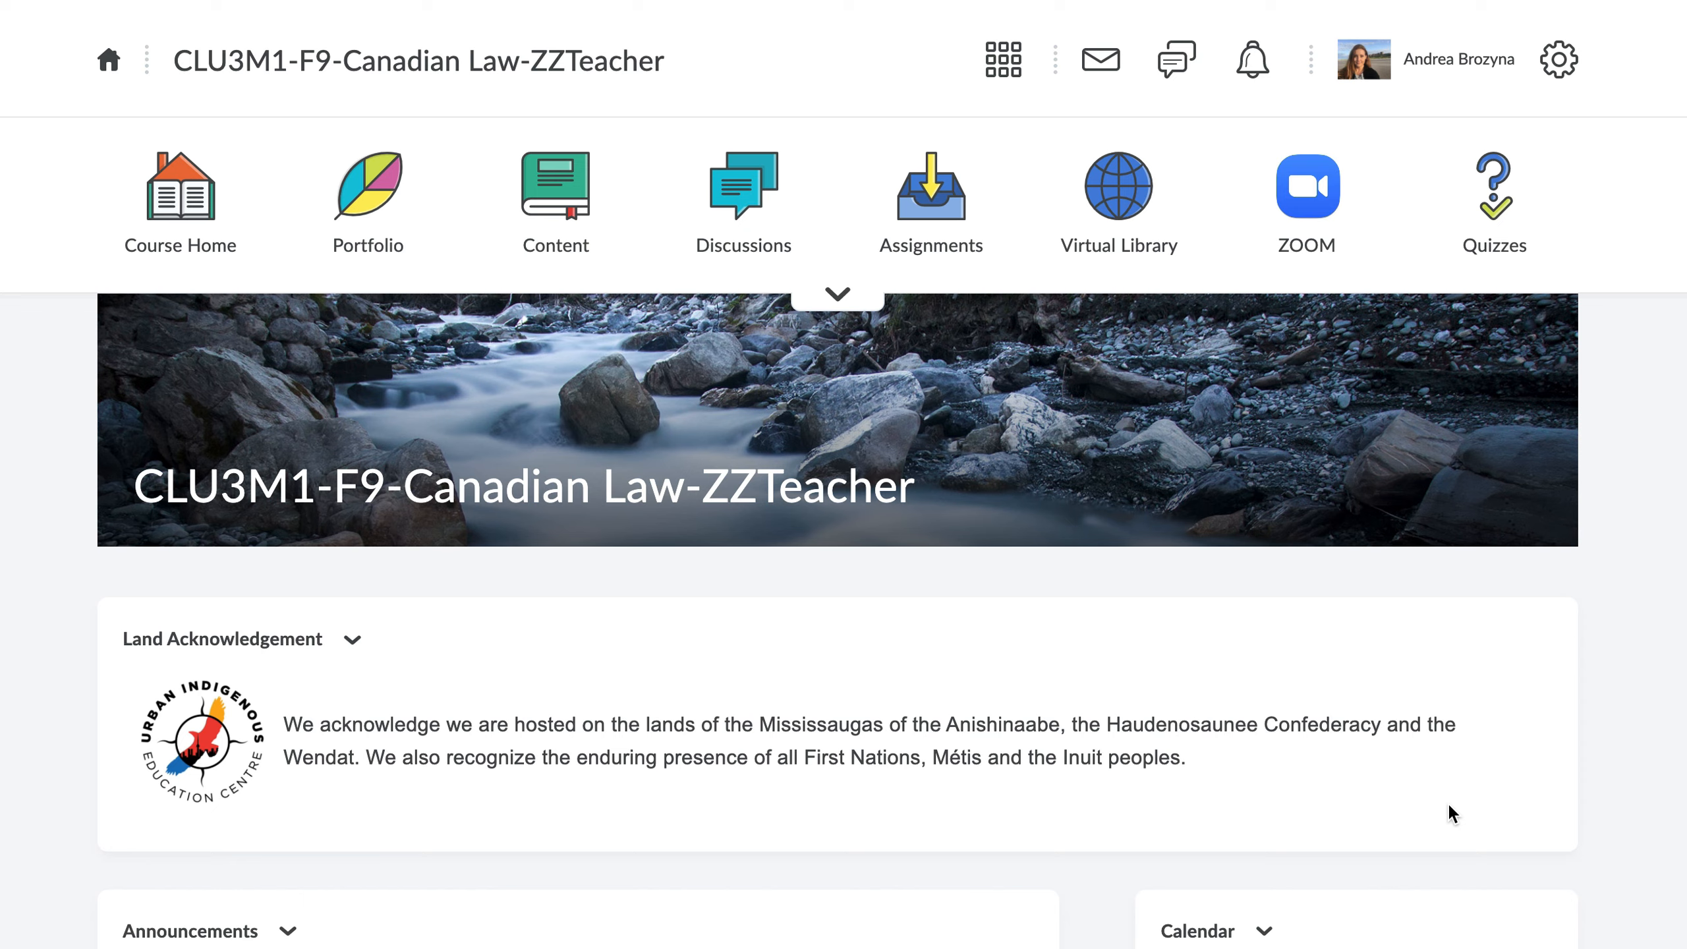